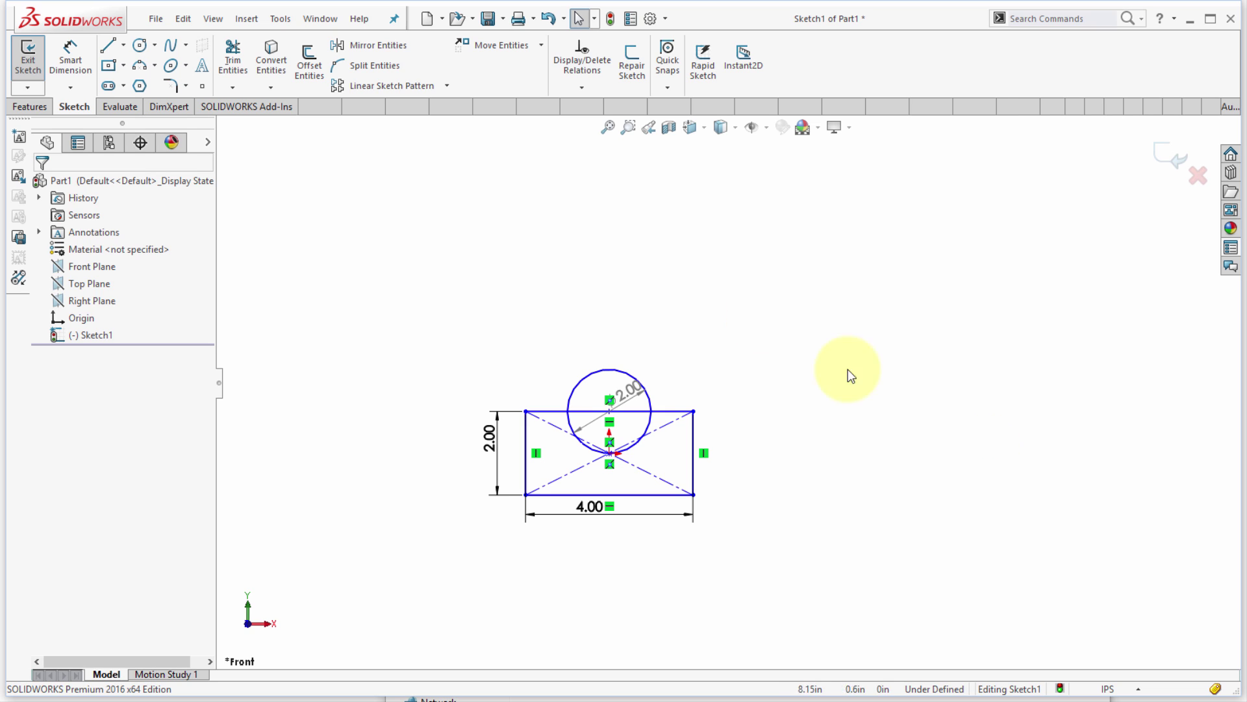
Select the rectangle, diagonals and circle for a new block with its insertion point at the circle's centre
left_click(282, 18)
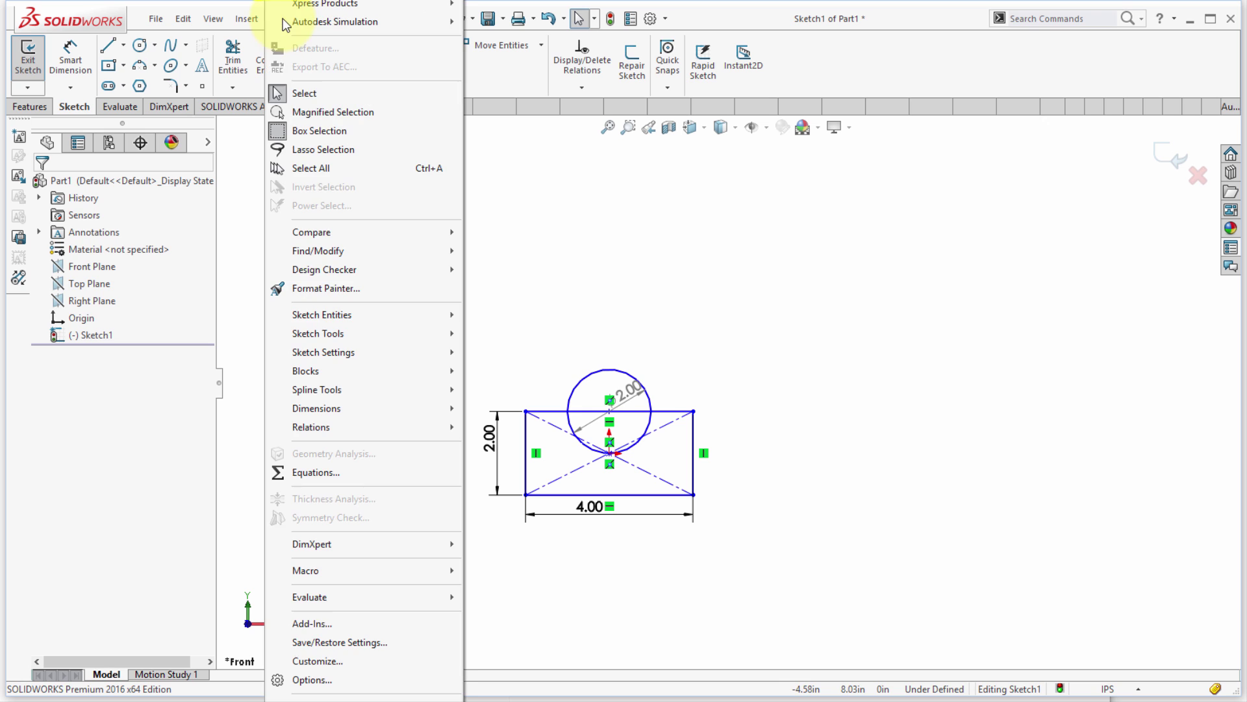
mouse_move(322, 369)
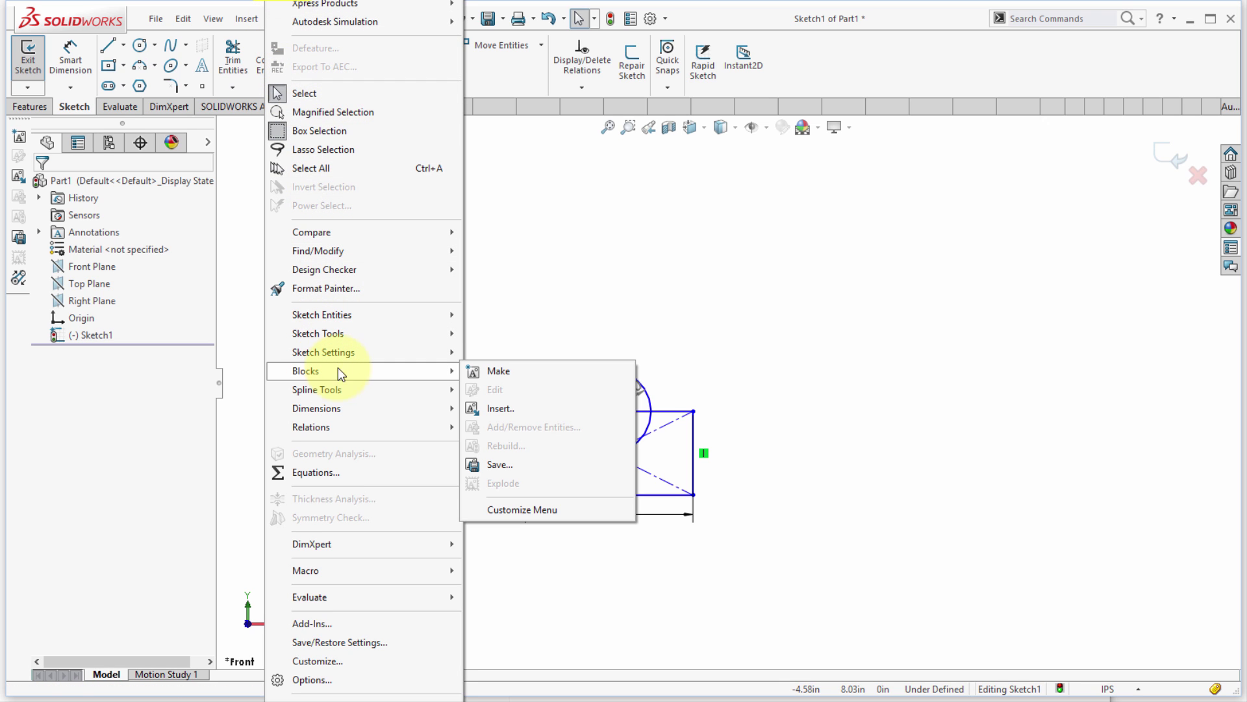
left_click(490, 372)
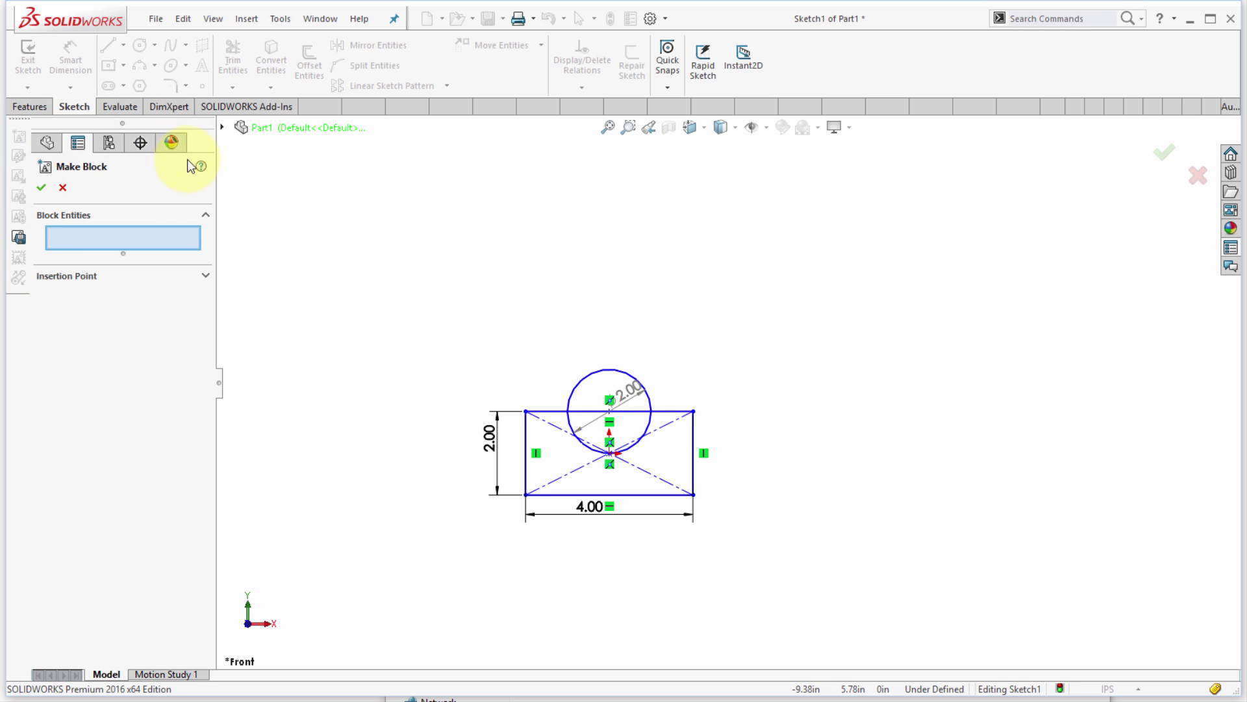
mouse_move(446, 330)
left_mouse_down()
mouse_move(583, 440)
mouse_move(771, 551)
left_mouse_up()
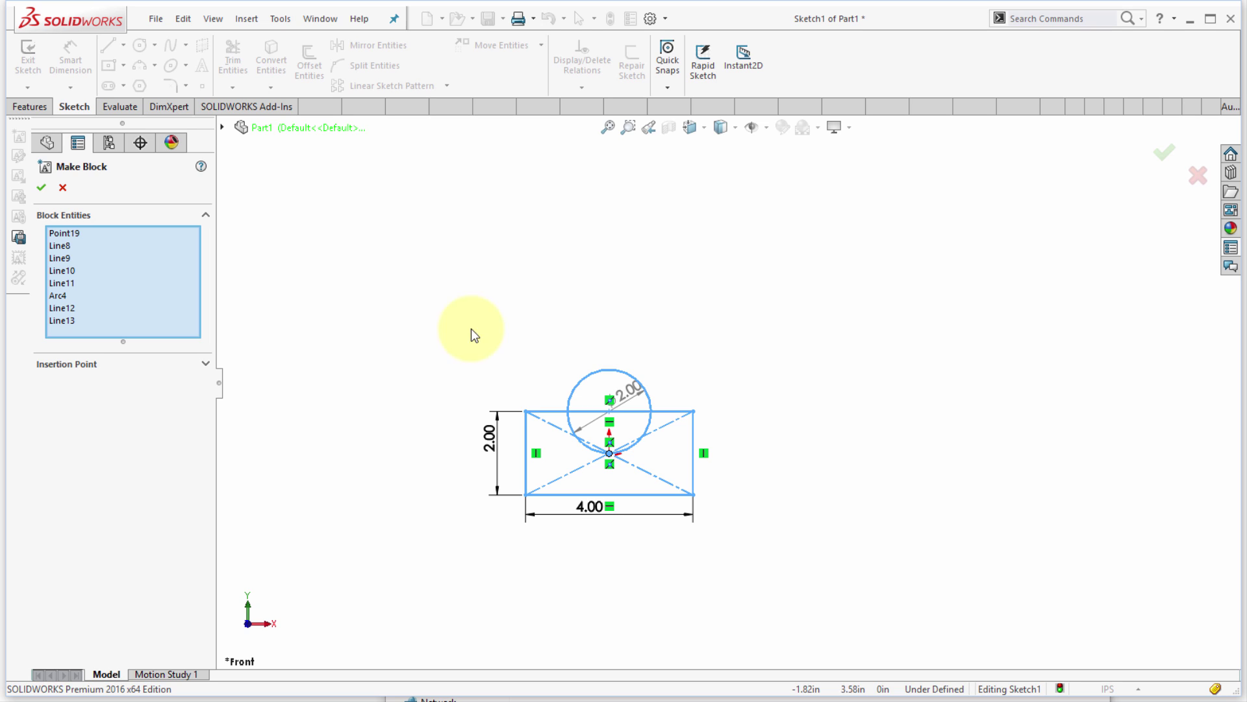
left_click(206, 363)
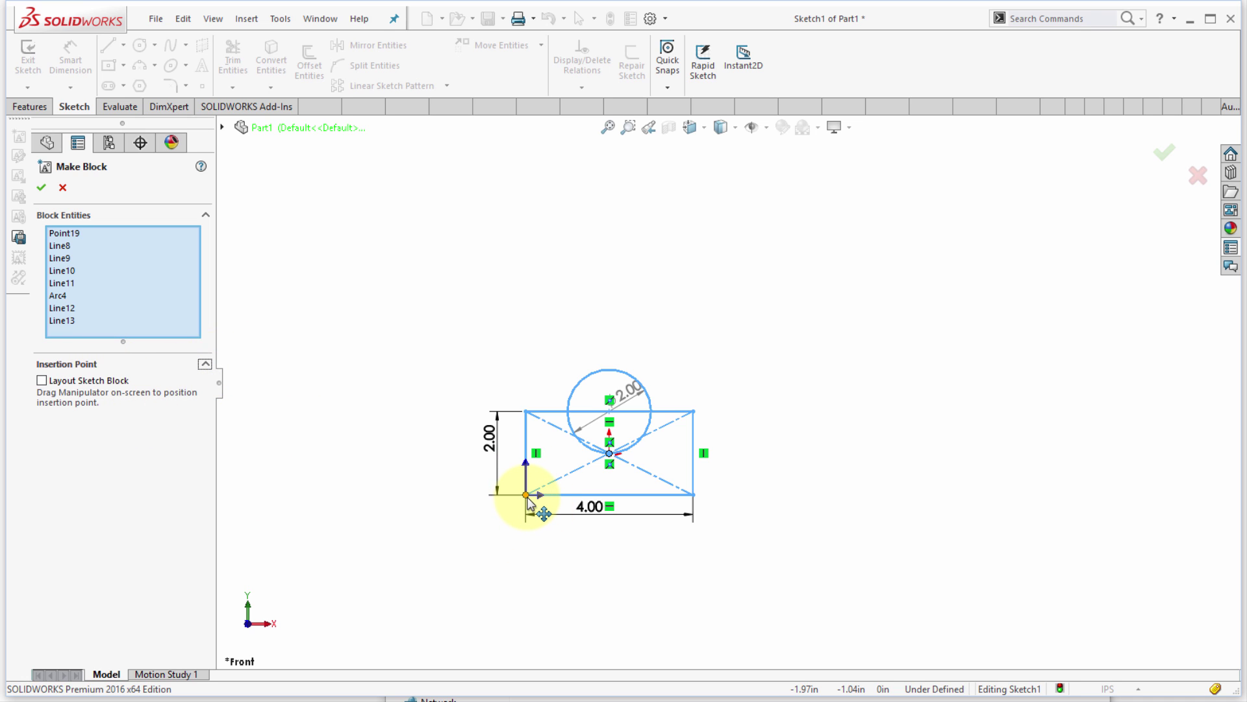
left_click_drag(527, 497, 611, 419)
Create the block and rename Block3-1 to 'base', accepting the replacement of the old definition
left_click(41, 188)
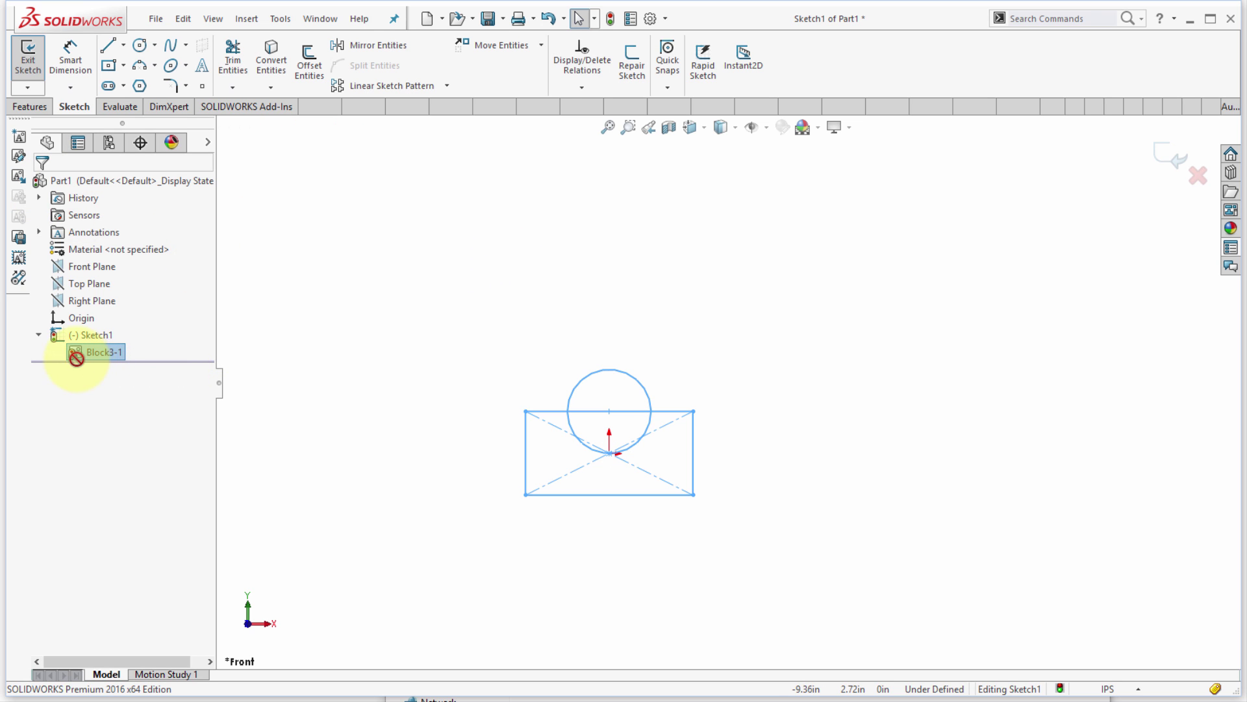
left_click_drag(69, 356, 105, 353)
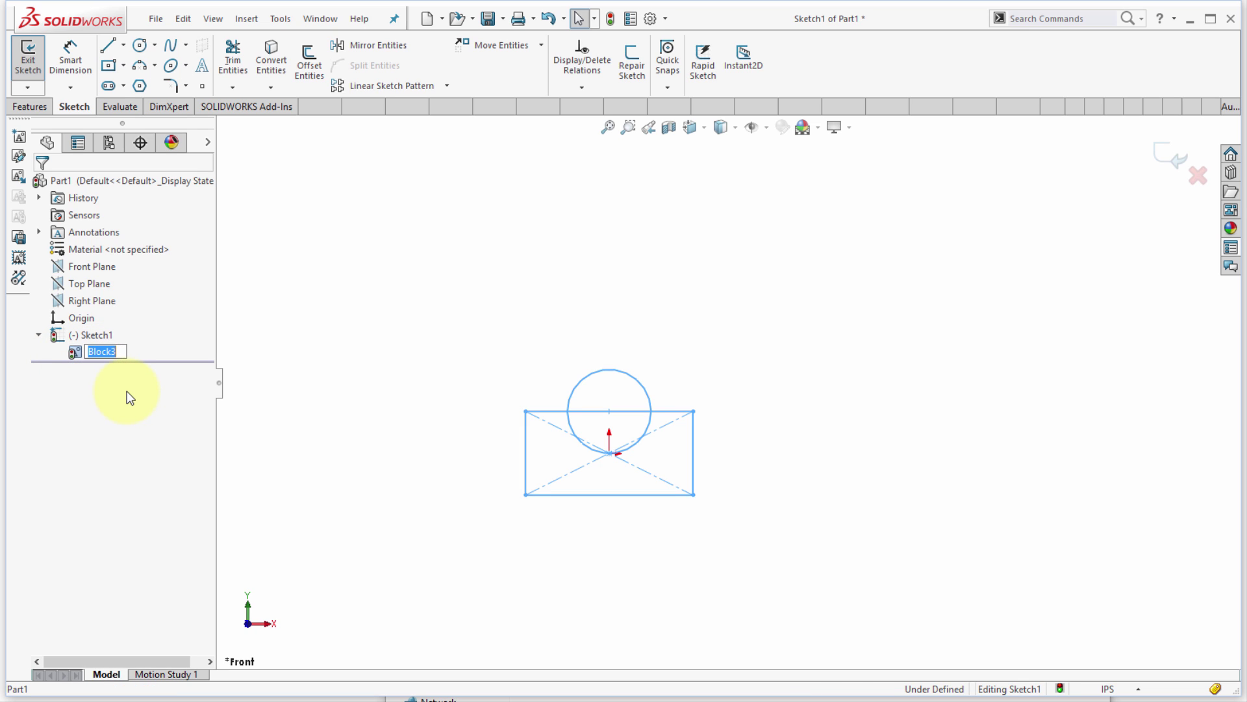
type("base")
key("Return")
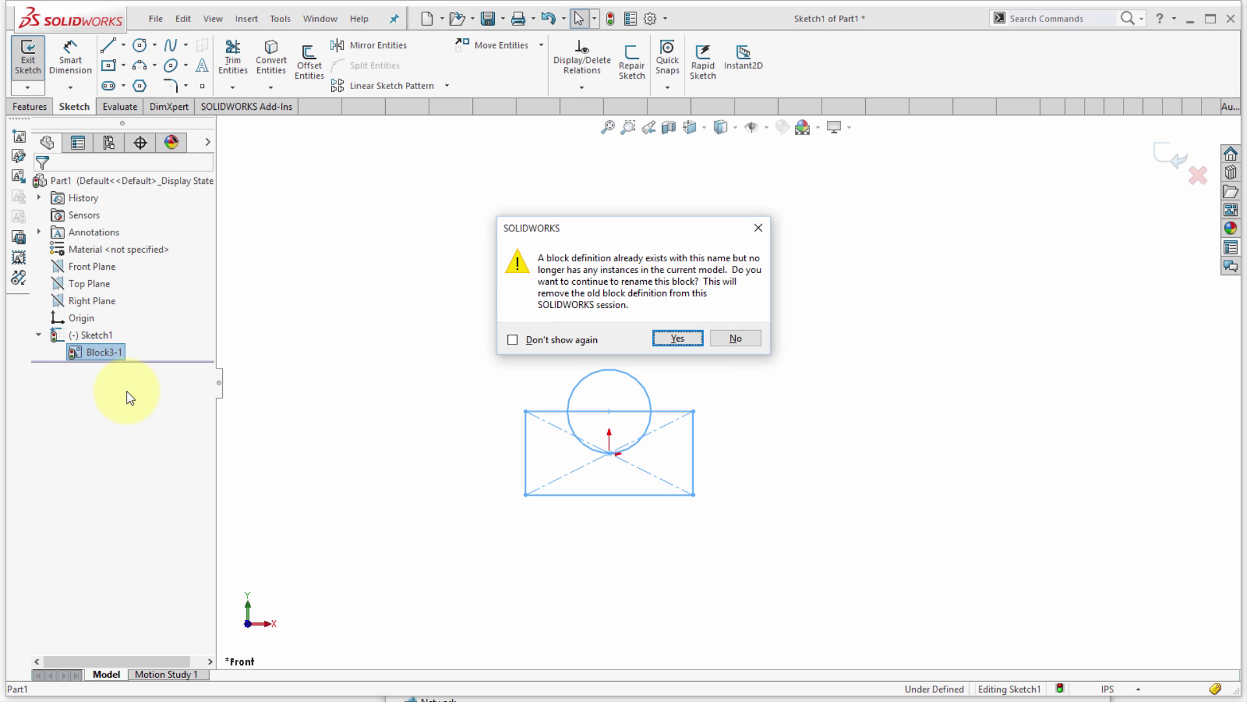
left_click(686, 339)
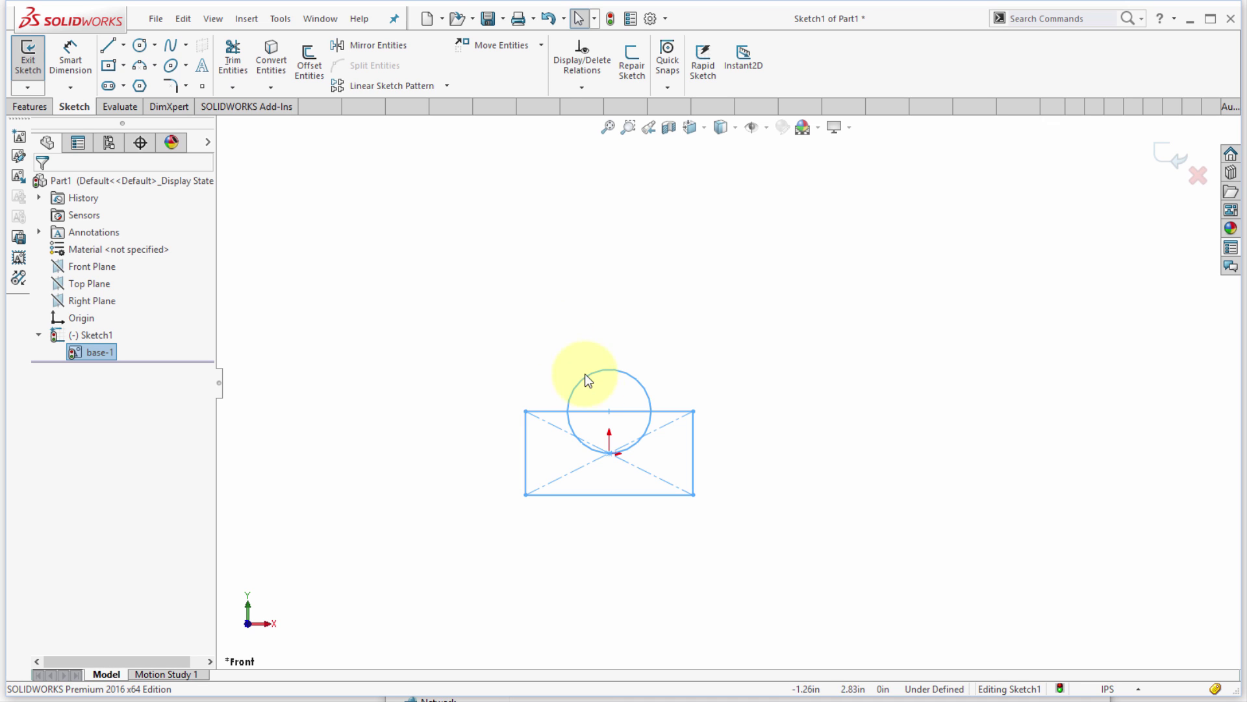
Drag the base block until its circle centre snaps onto the sketch origin
left_click(607, 412)
mouse_move(606, 398)
left_mouse_down()
mouse_move(788, 381)
mouse_move(509, 329)
left_mouse_up()
left_click(597, 338)
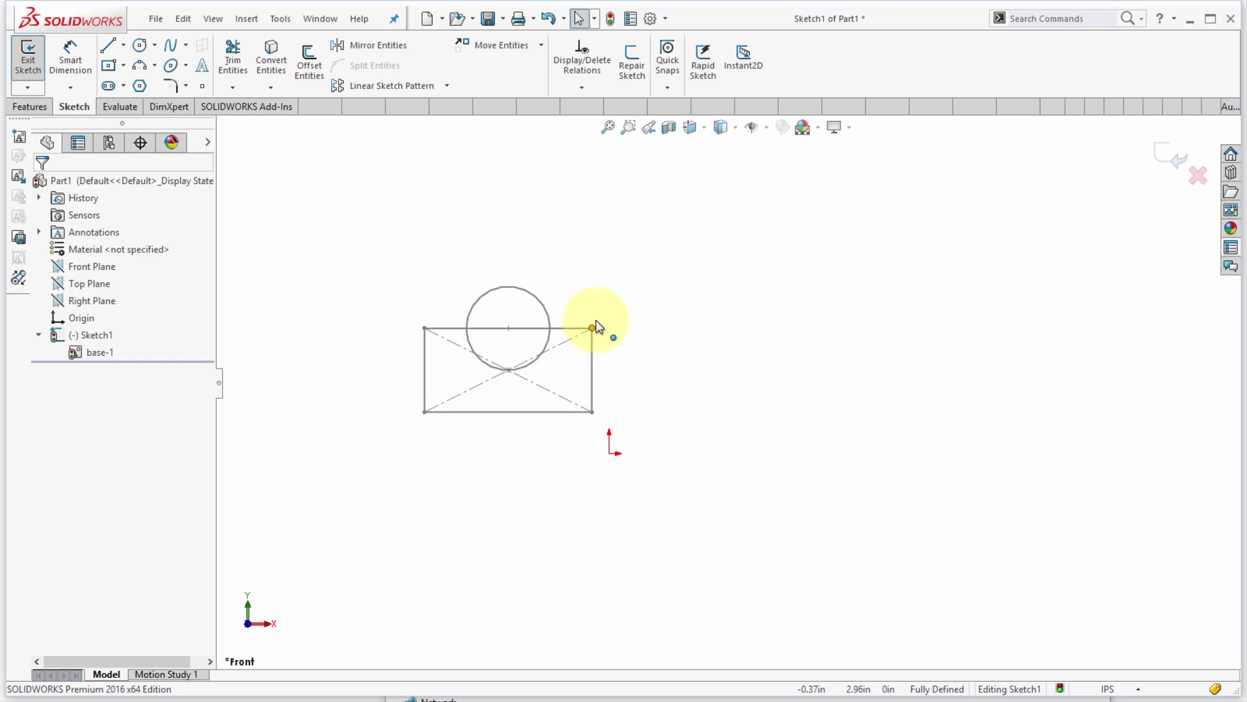
left_click_drag(595, 305, 661, 296)
left_click(822, 376)
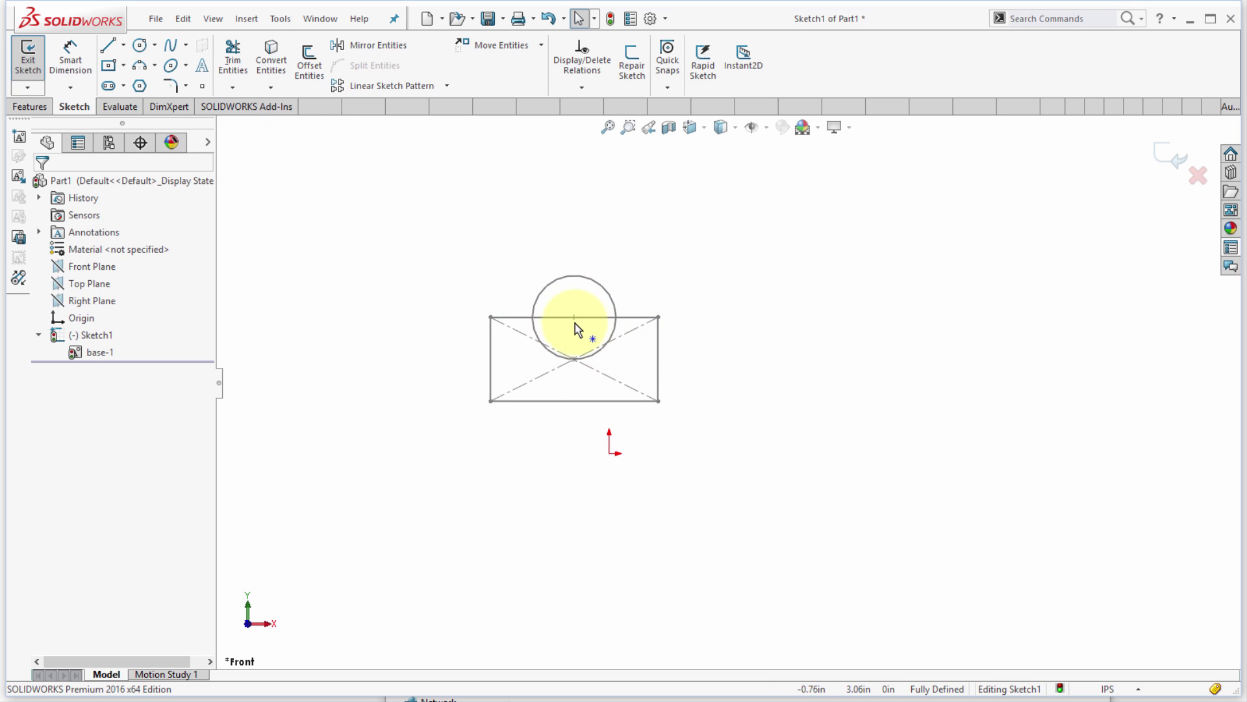
left_click_drag(576, 323, 608, 447)
left_click(716, 303)
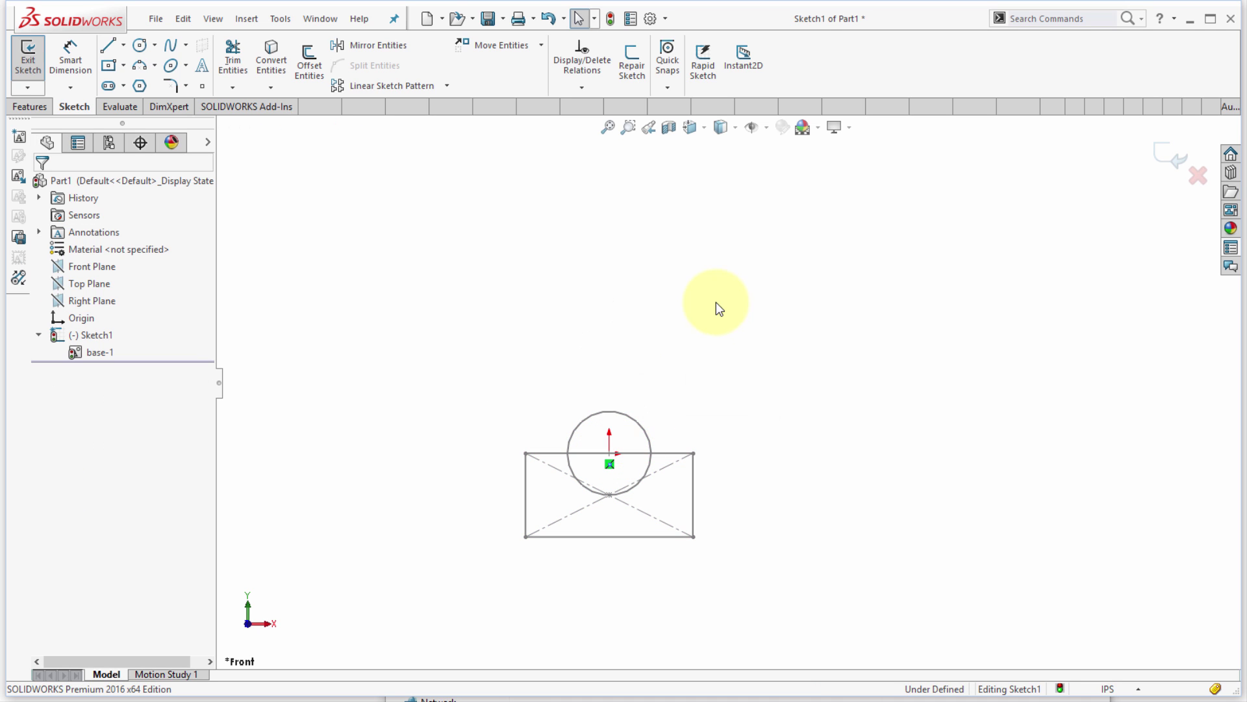
left_click(608, 442)
left_click(486, 349)
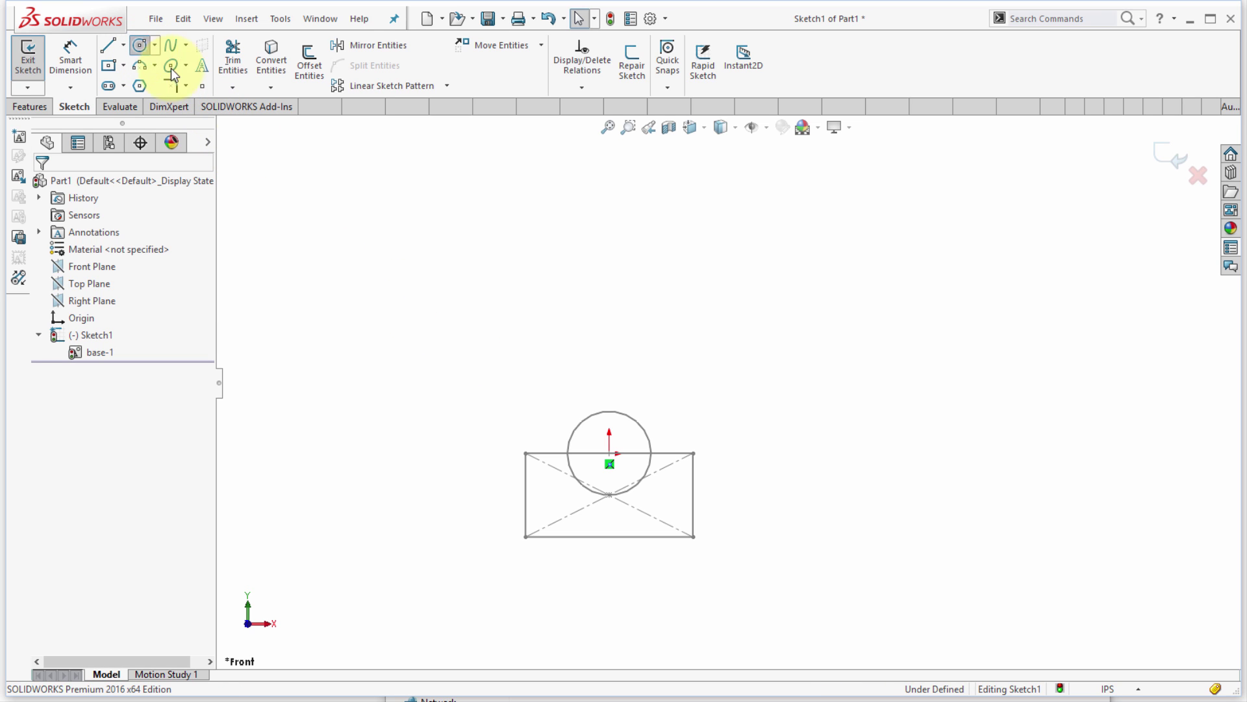
Draw two link circles side by side, the first at 1.75 diameter
left_click(139, 45)
left_click(494, 250)
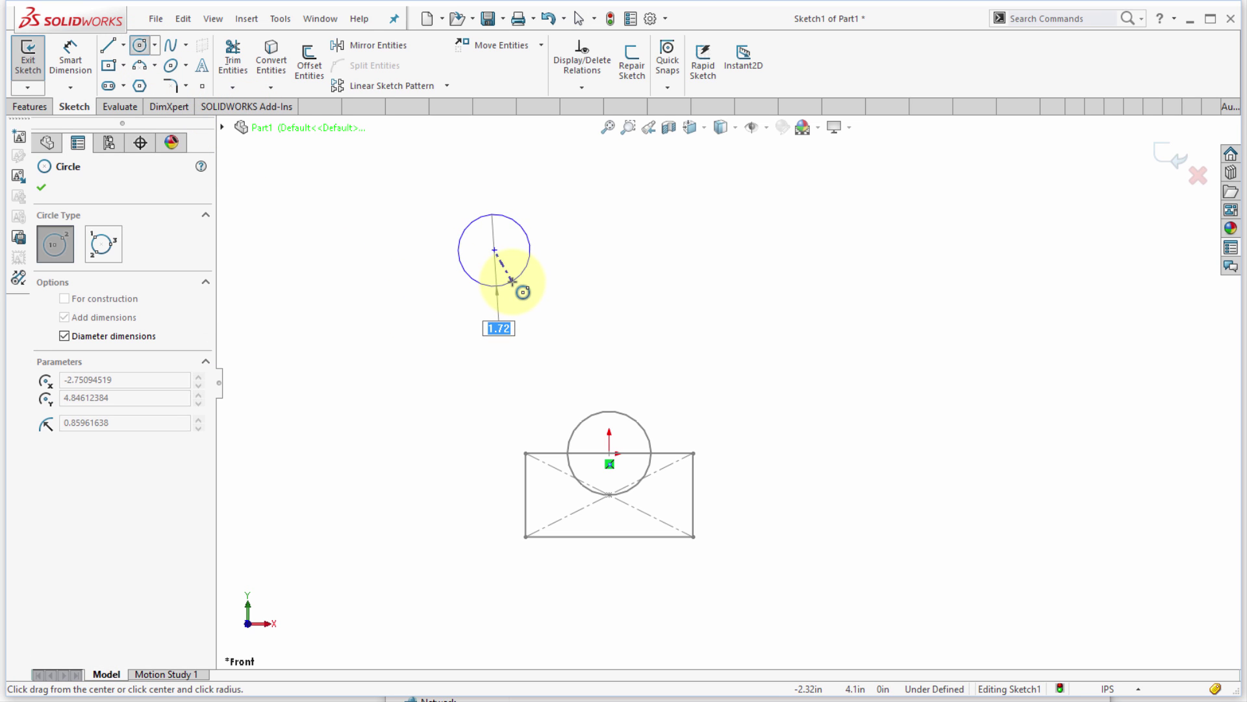
type("1.75")
key("Return")
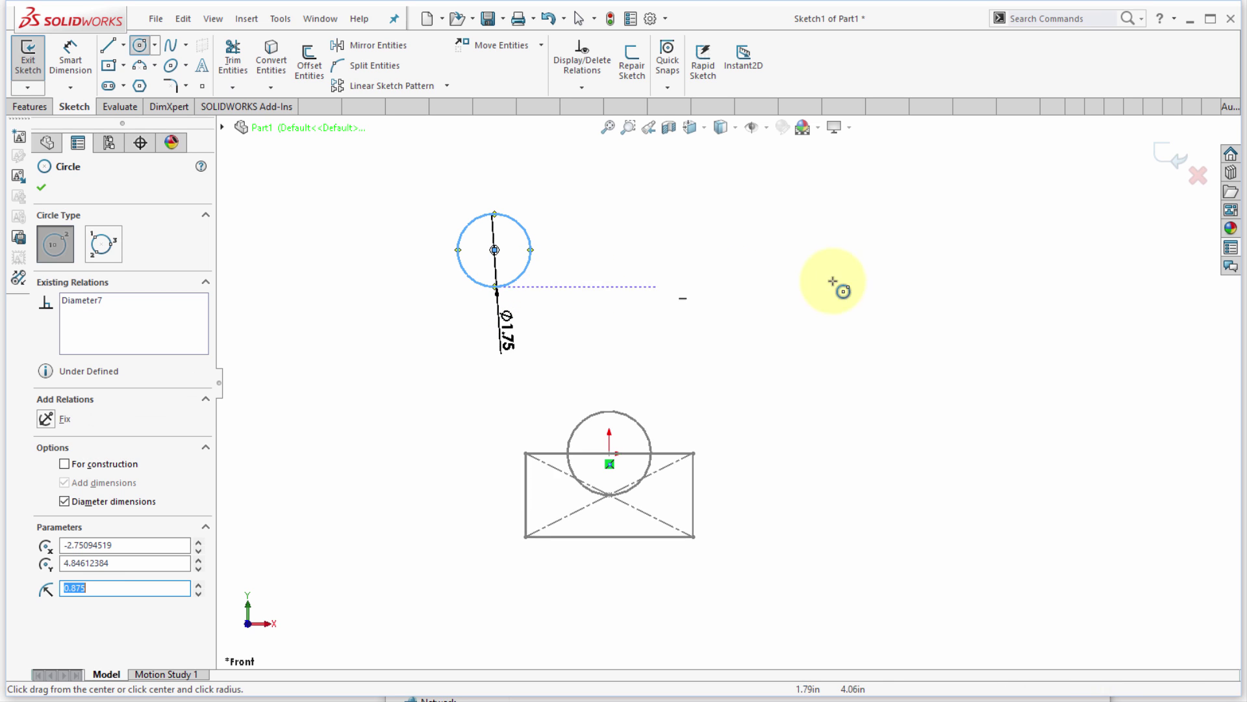
left_click(812, 249)
left_click(842, 299)
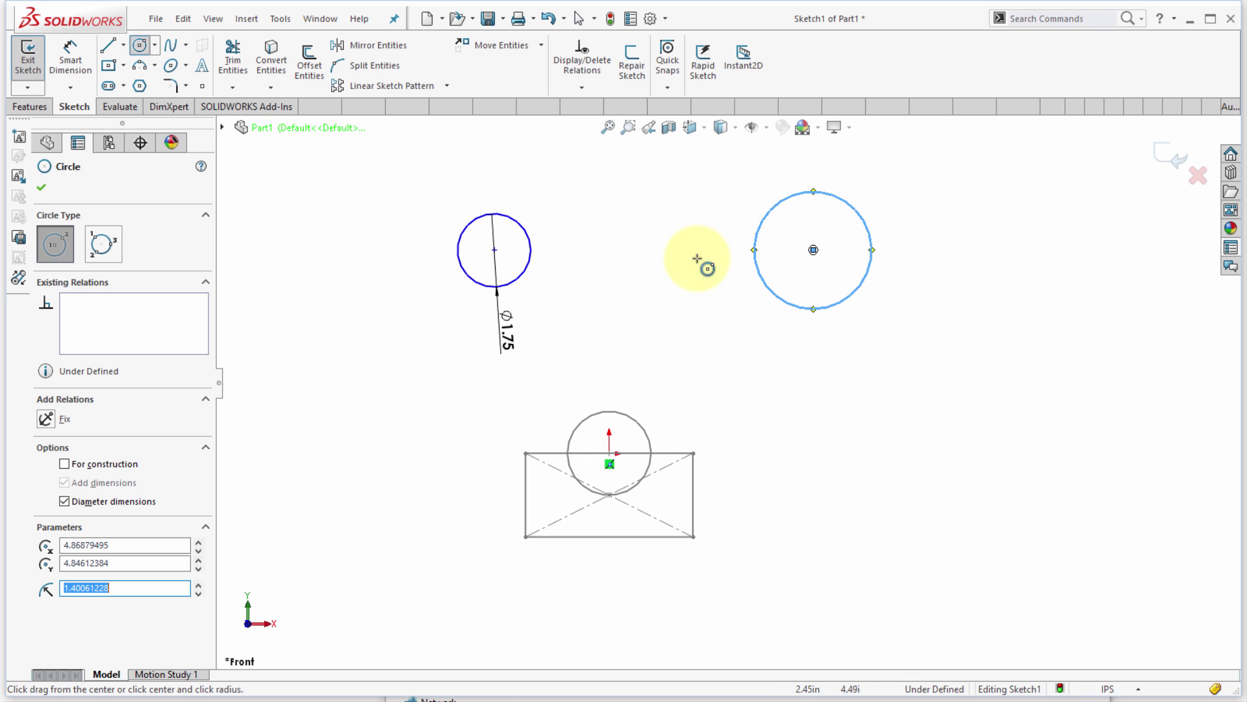
key("Escape")
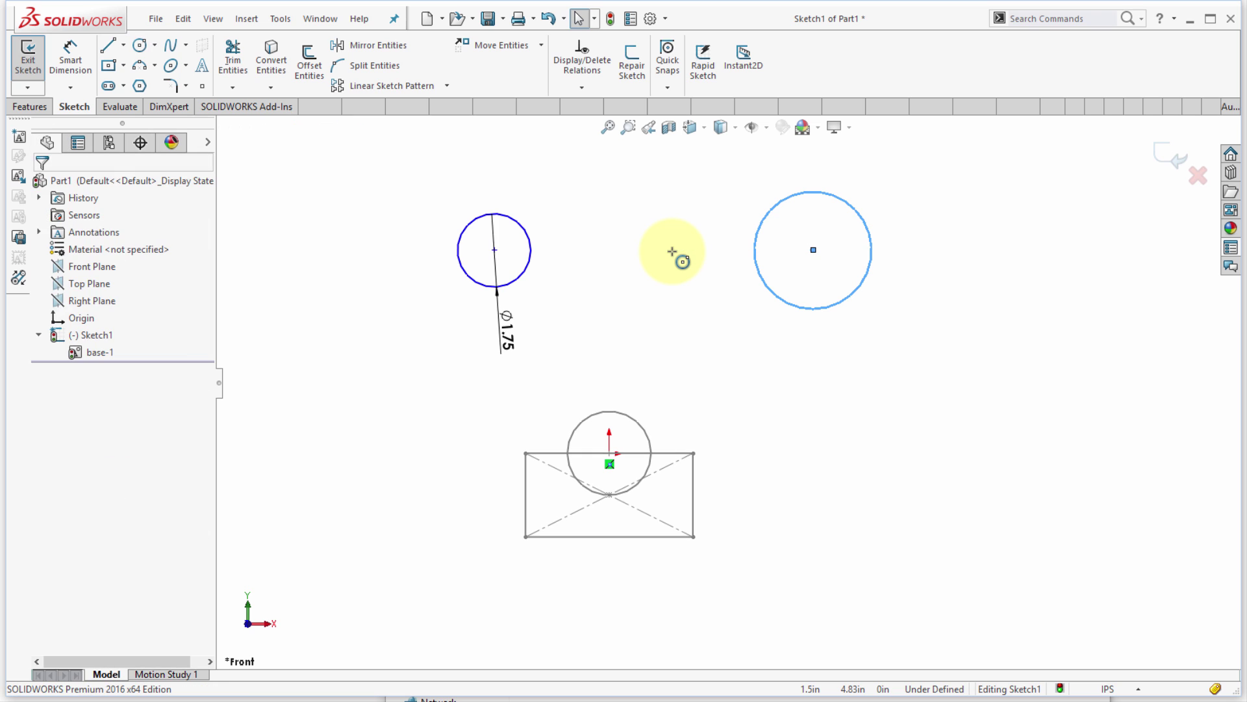
Make the two circles equal and join their centres with a horizontal line
left_click_drag(411, 153, 918, 357)
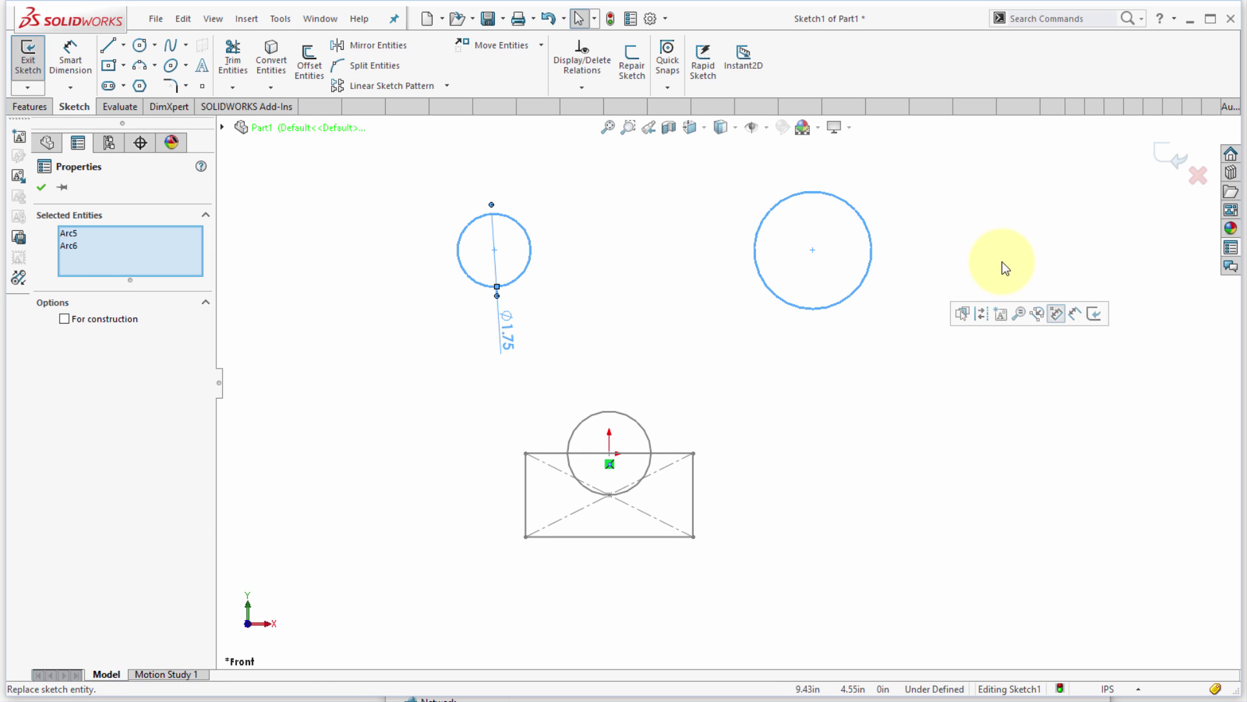
left_click_drag(920, 164, 513, 246)
left_click(611, 177)
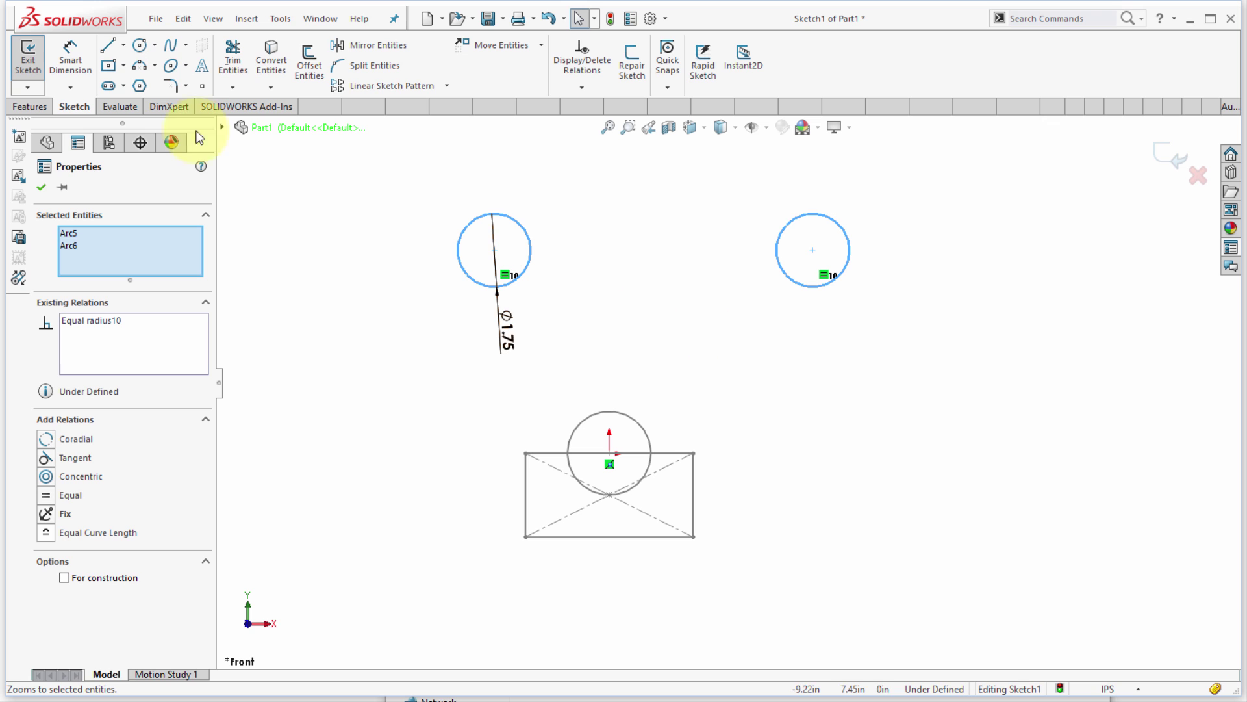
left_click(107, 46)
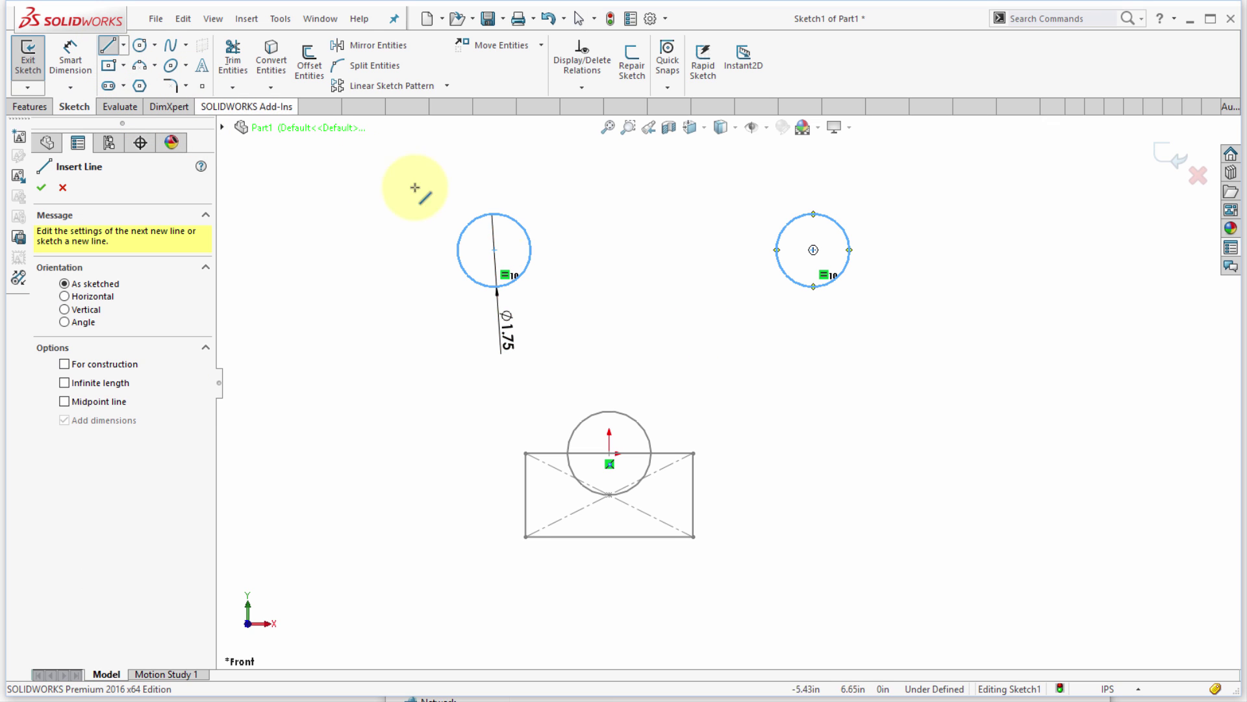
left_click(492, 248)
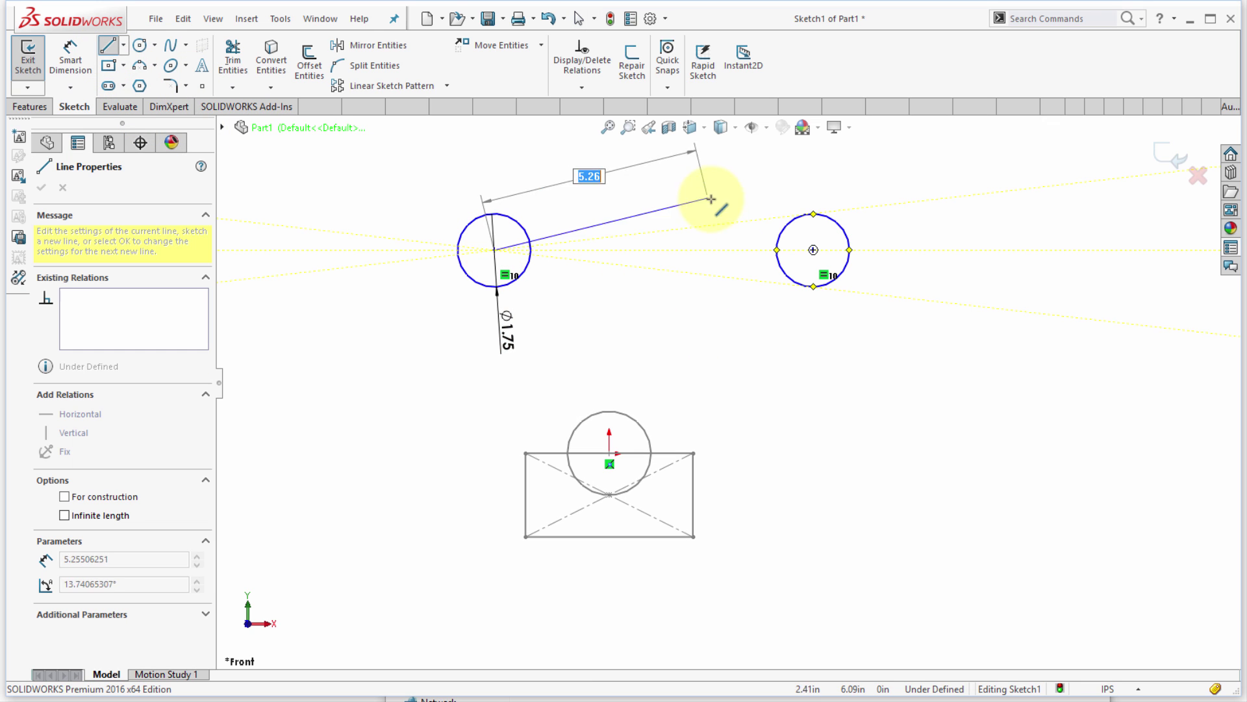
left_click(814, 249)
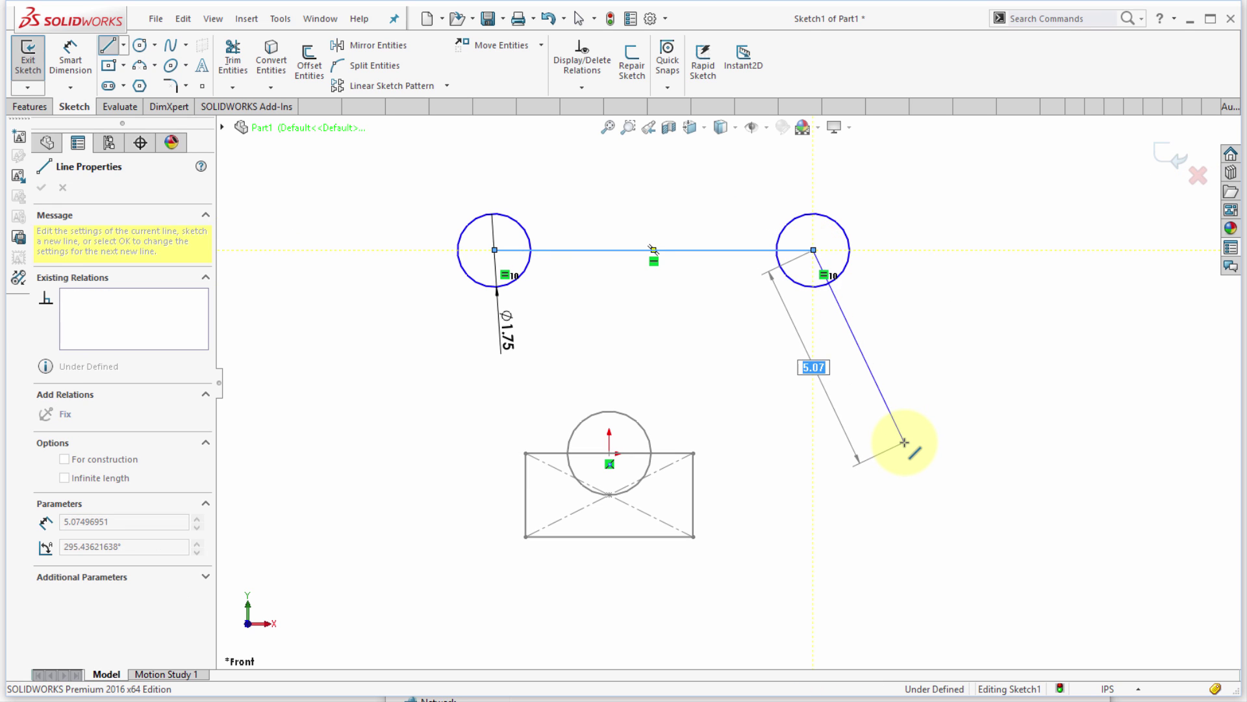
key("Escape")
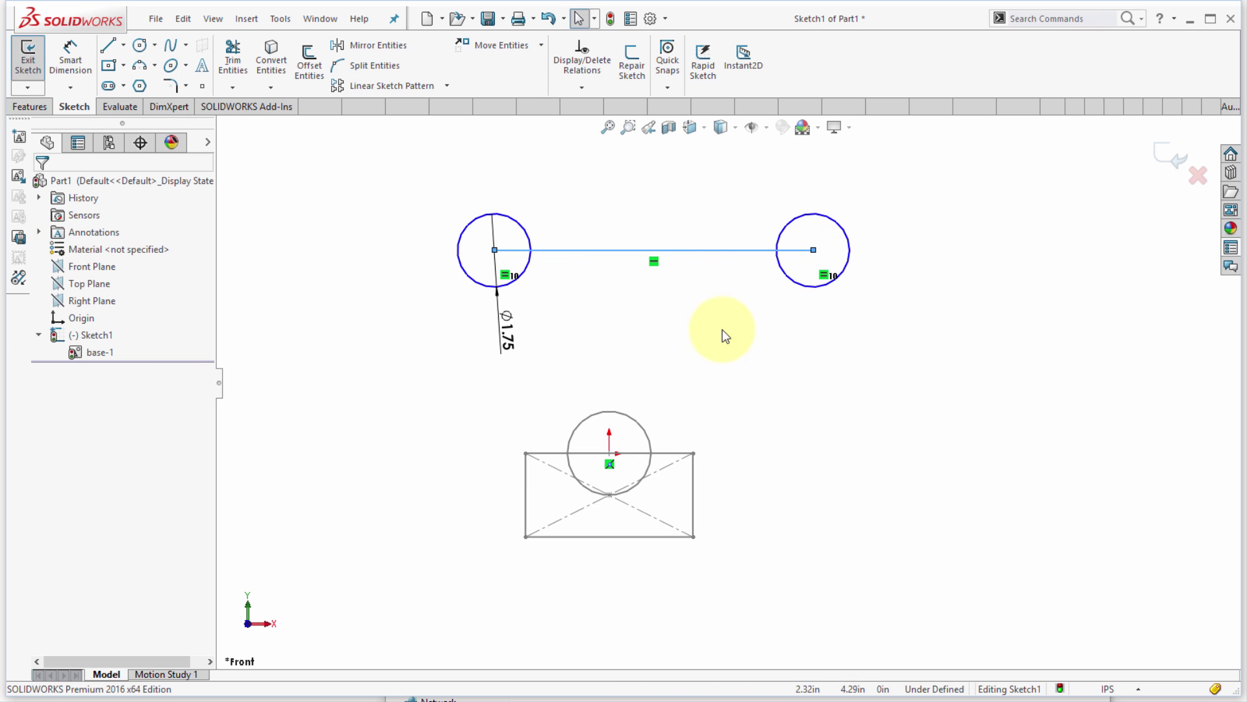
Group the link's line and both circles into a block inserted at the left circle's centre
left_click(661, 284)
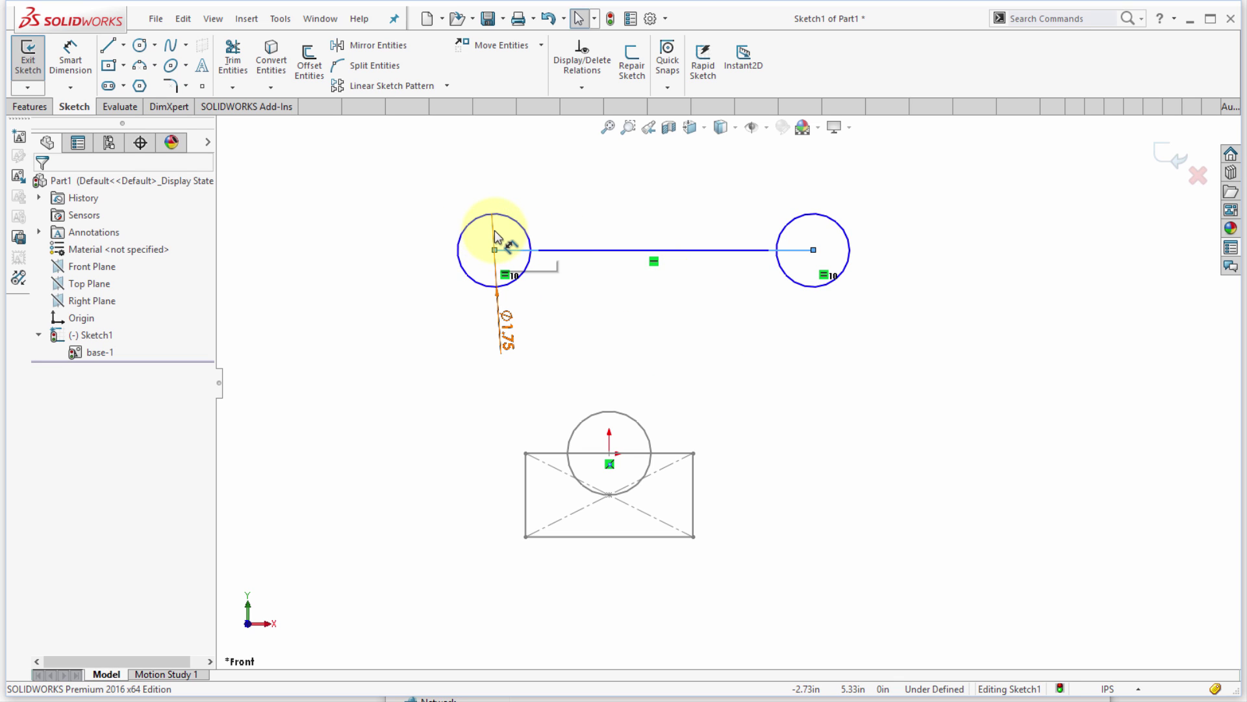
left_click(20, 137)
left_click_drag(406, 169, 944, 358)
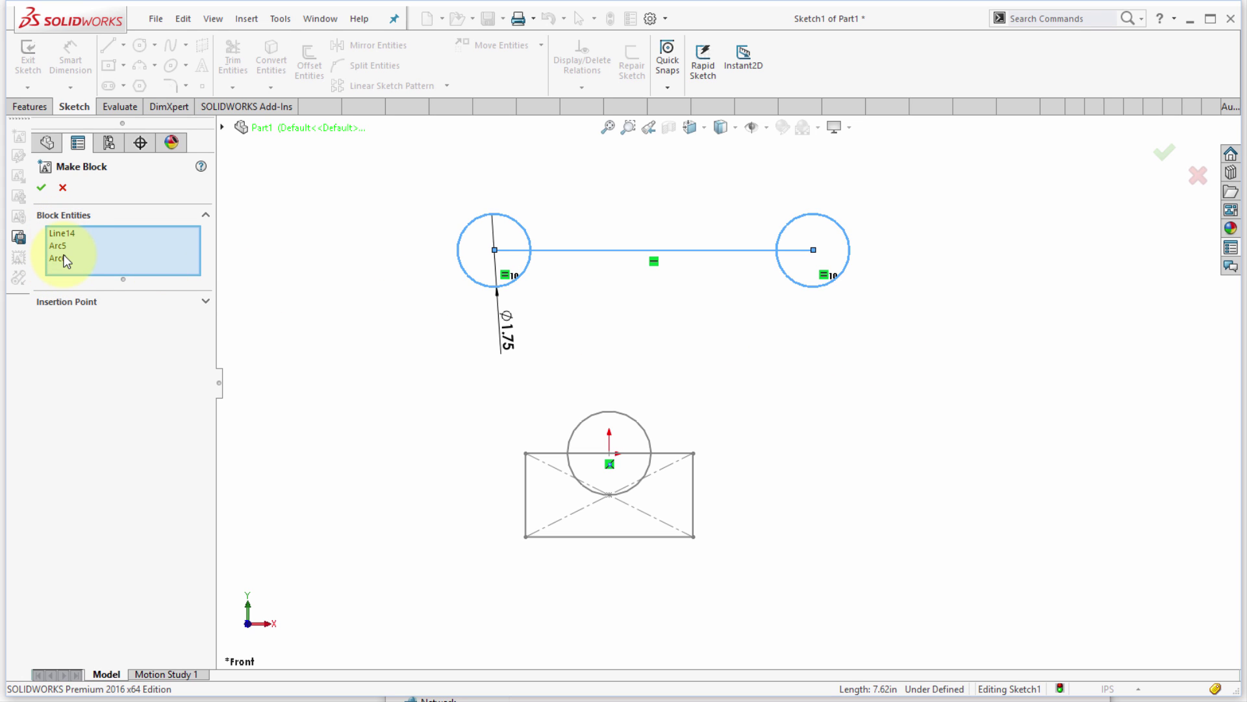
left_click(205, 301)
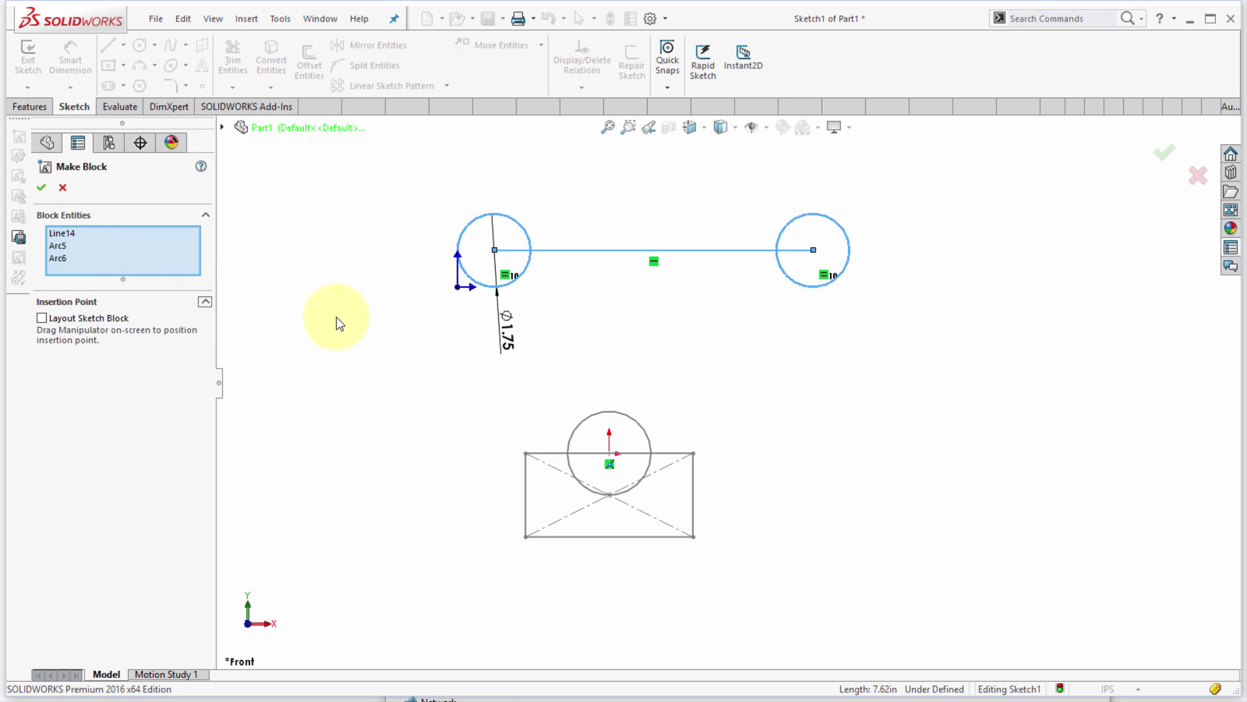
left_click_drag(459, 283, 497, 253)
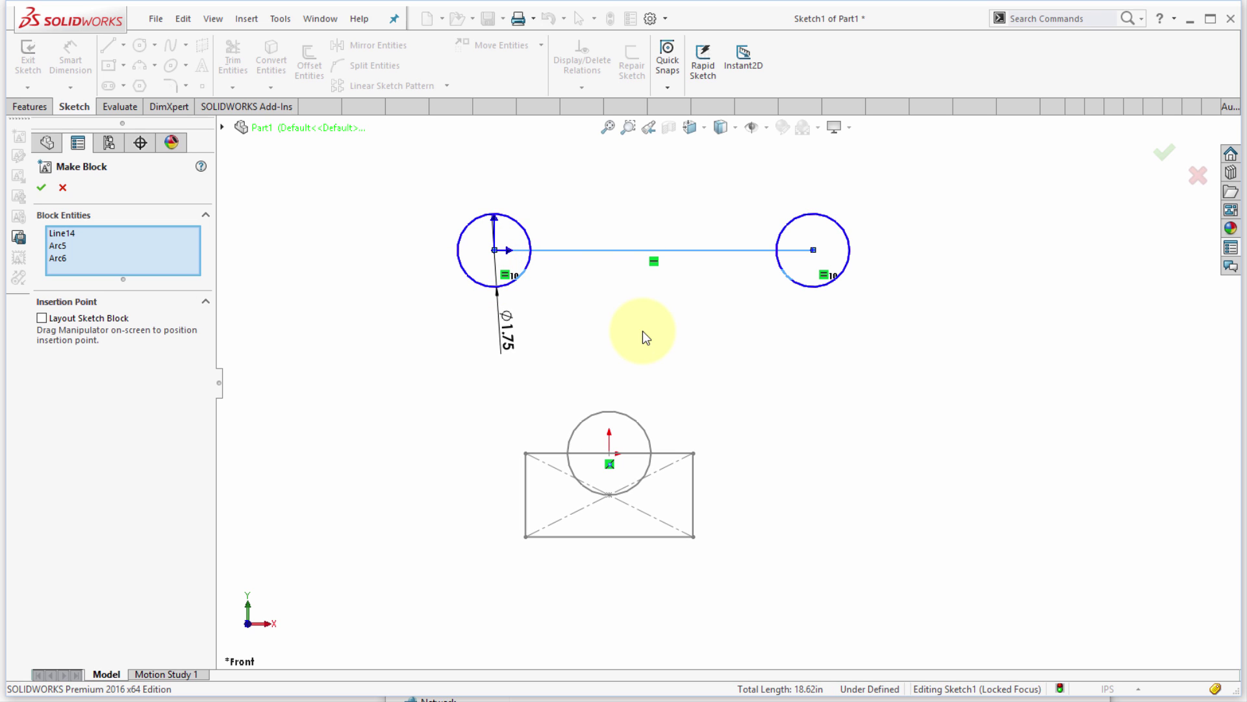
left_click(42, 189)
Attach the link block's left end to the origin and swing it up to about 30°
left_click(623, 306)
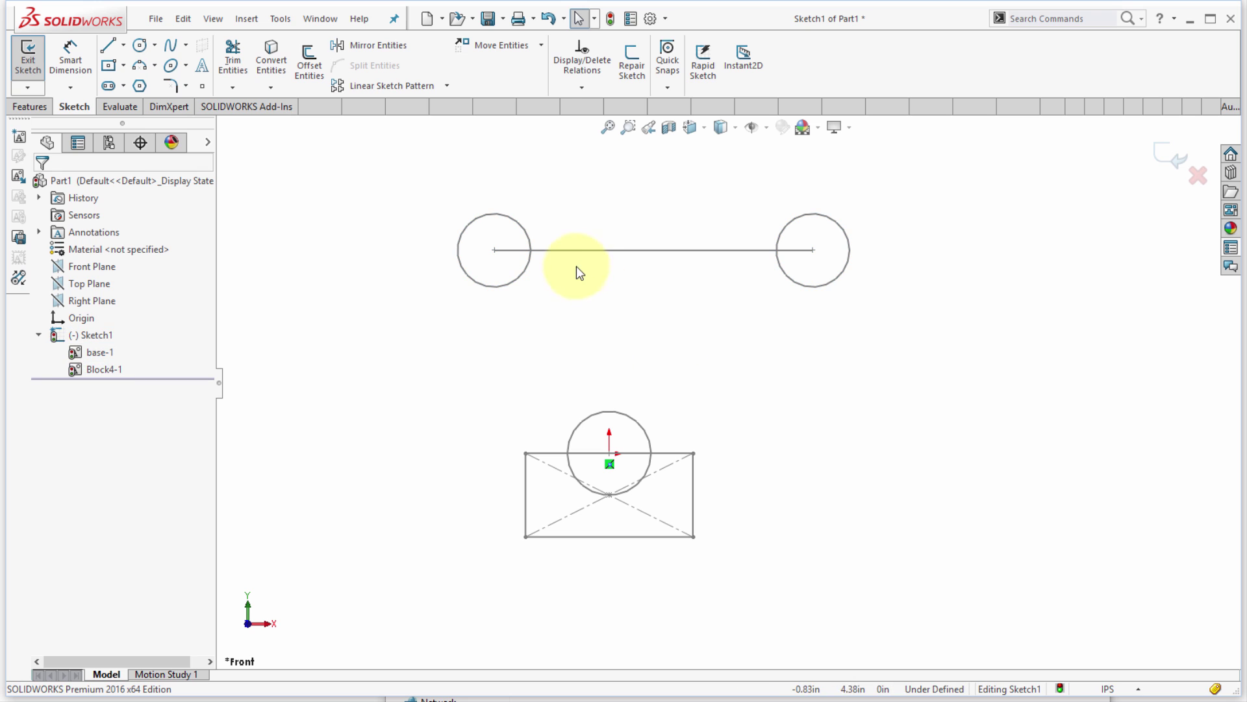
left_click_drag(582, 259, 673, 300)
left_click(622, 311)
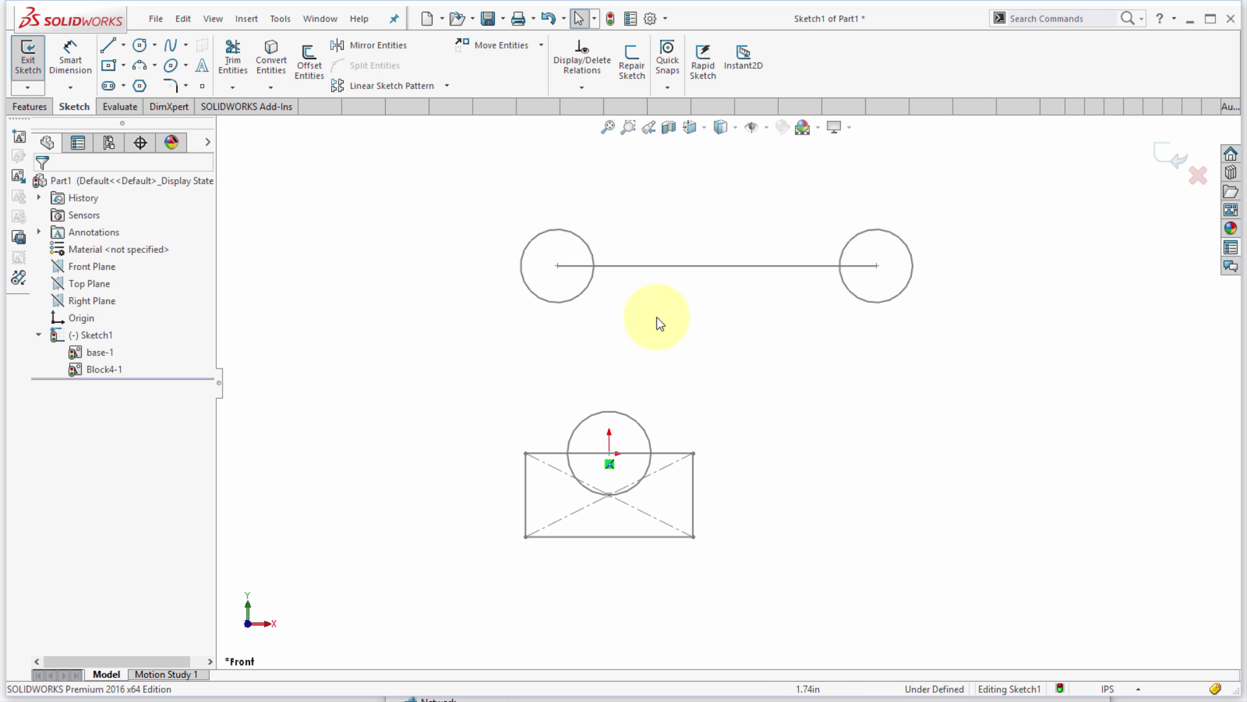
left_click_drag(558, 265, 610, 453)
left_click_drag(931, 451, 821, 330)
scroll(829, 415, "up", 3)
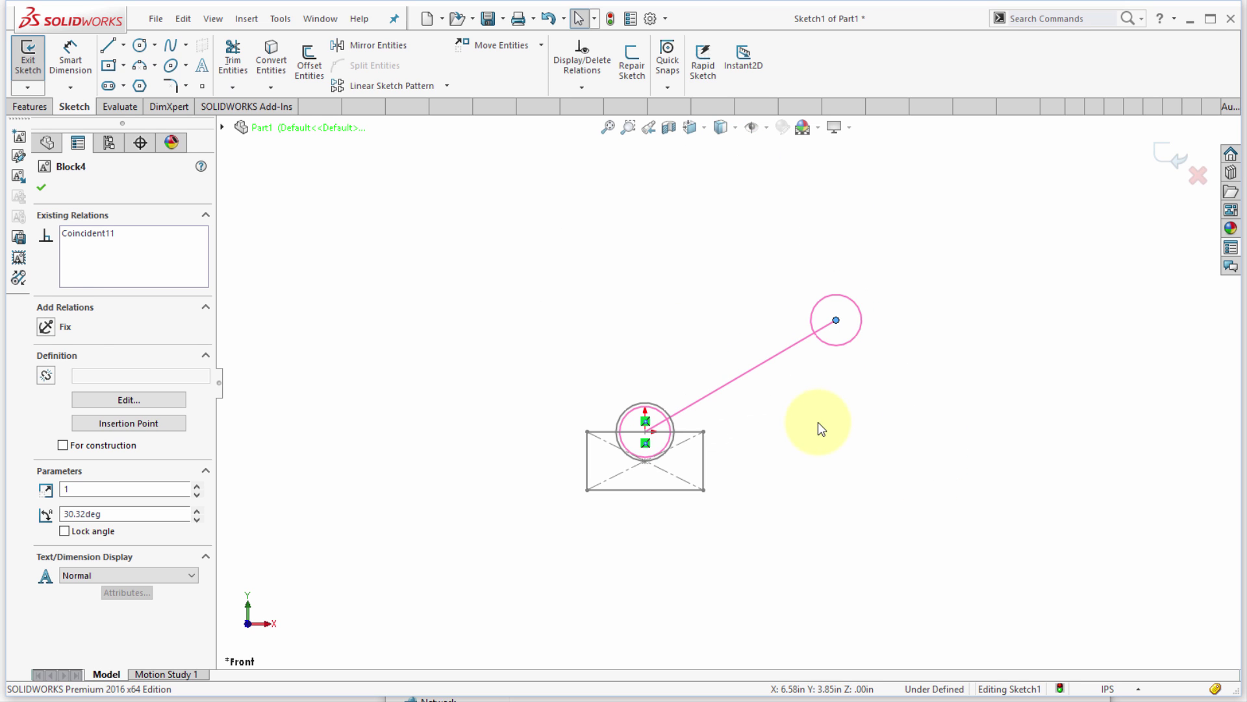
left_click(536, 291)
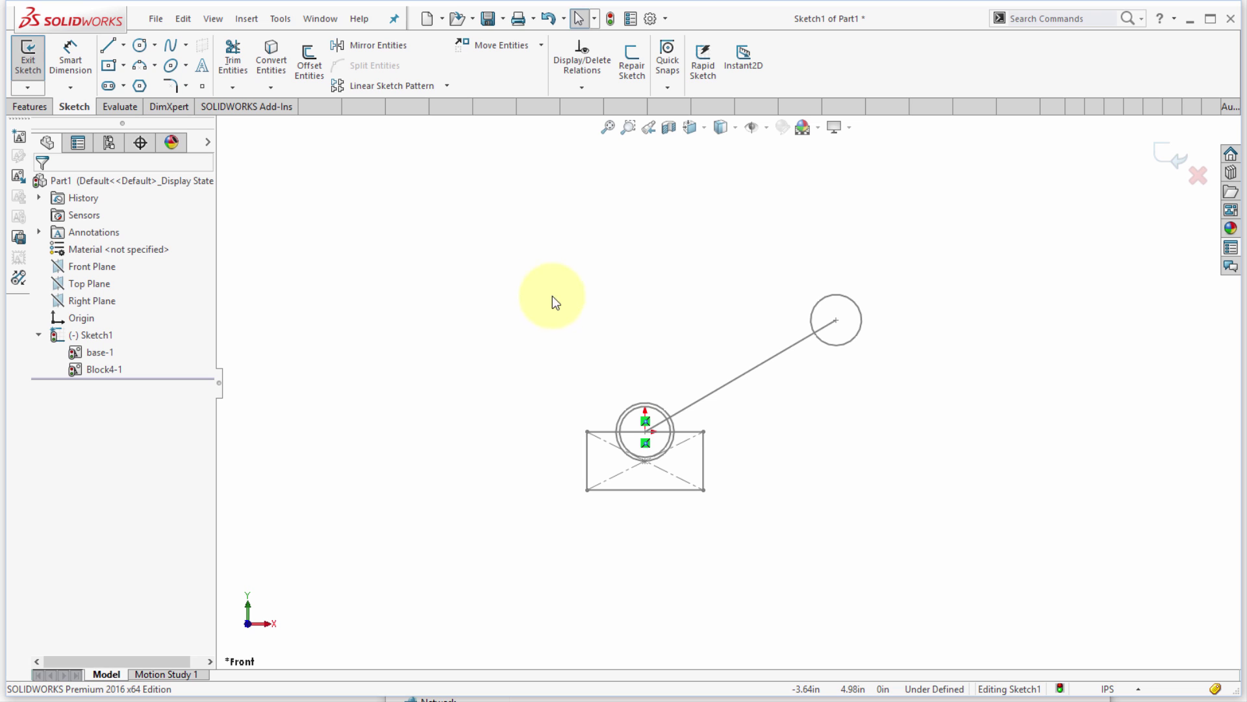
Insert a second copy of the base block to the right
left_click(18, 176)
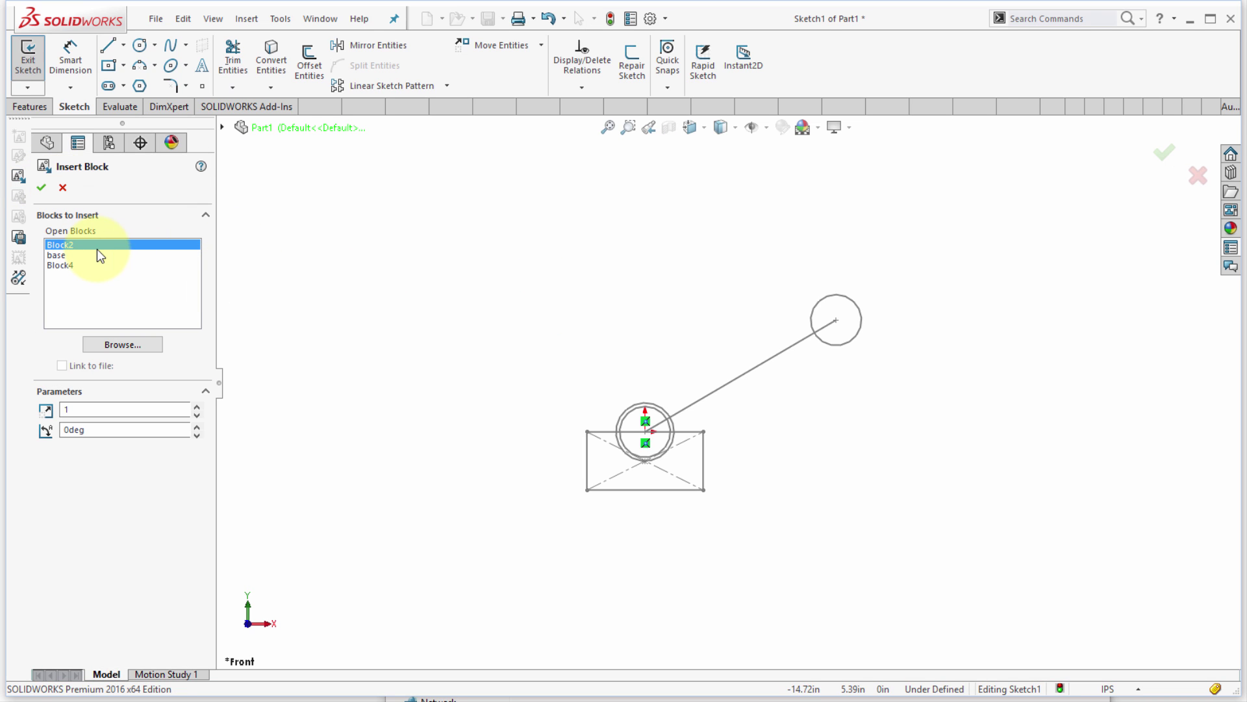
left_click(63, 256)
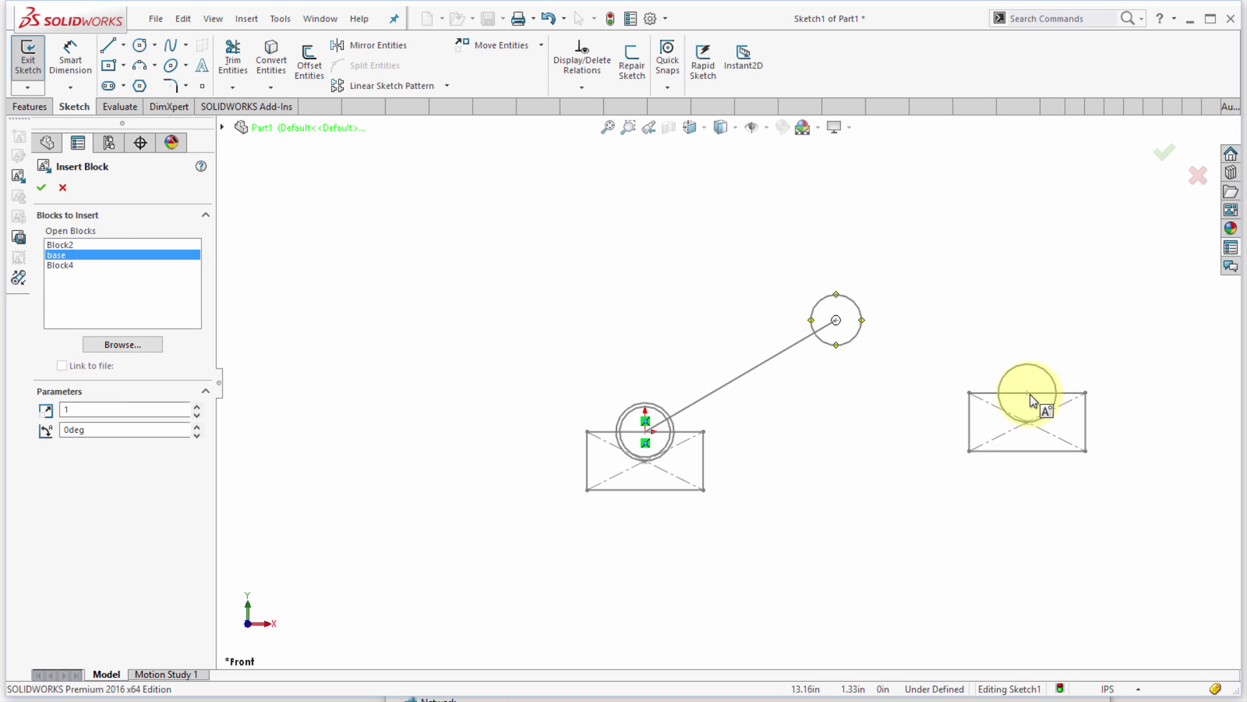
left_click(1043, 377)
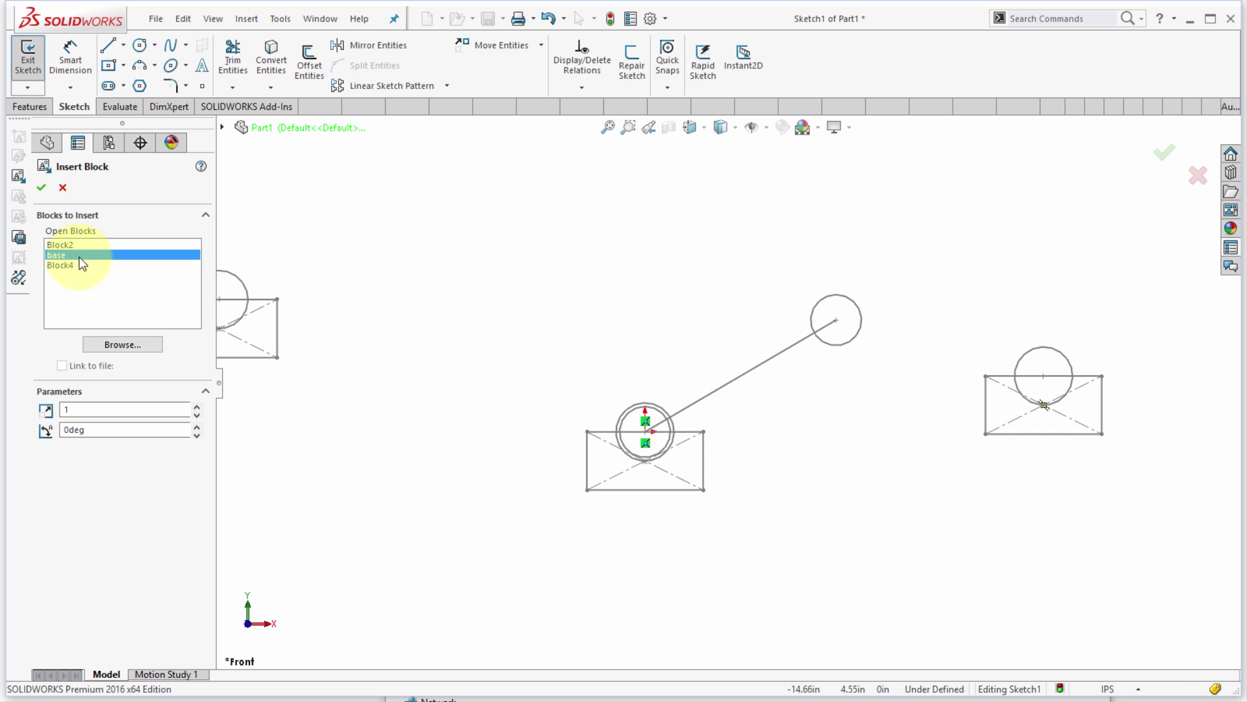
Place two more link block copies and attach one to the first link's free end
left_click(60, 265)
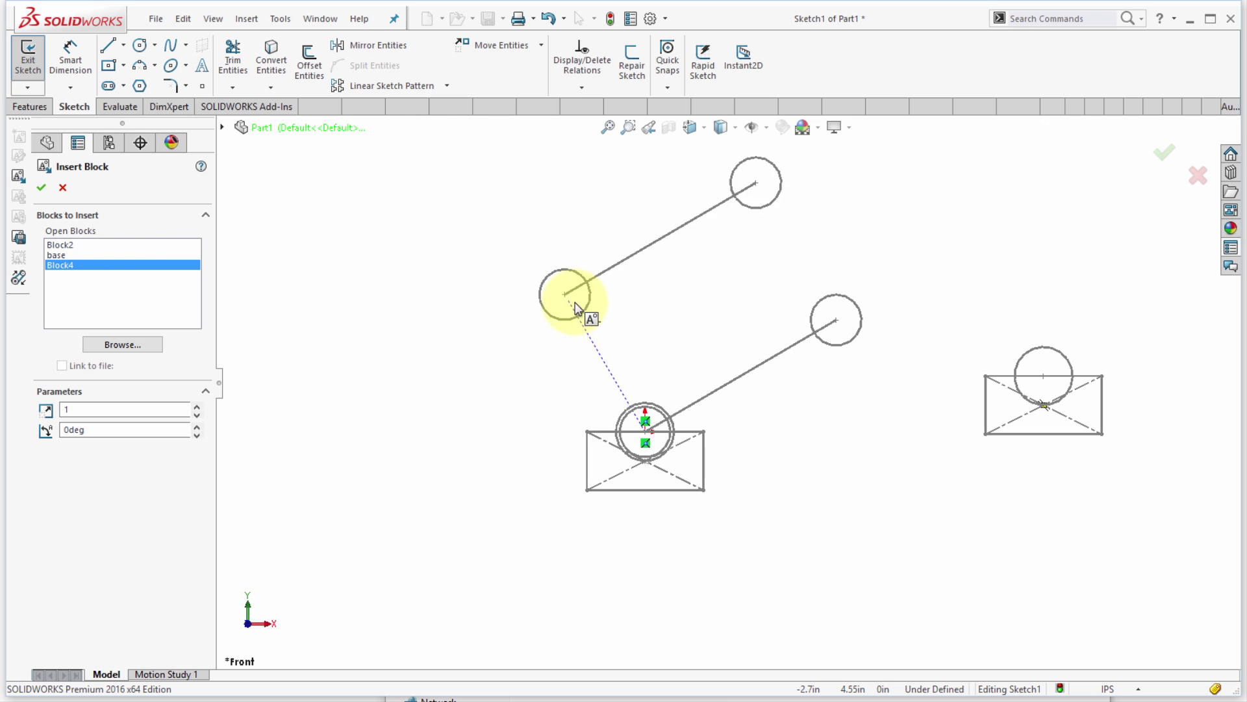
left_click(565, 295)
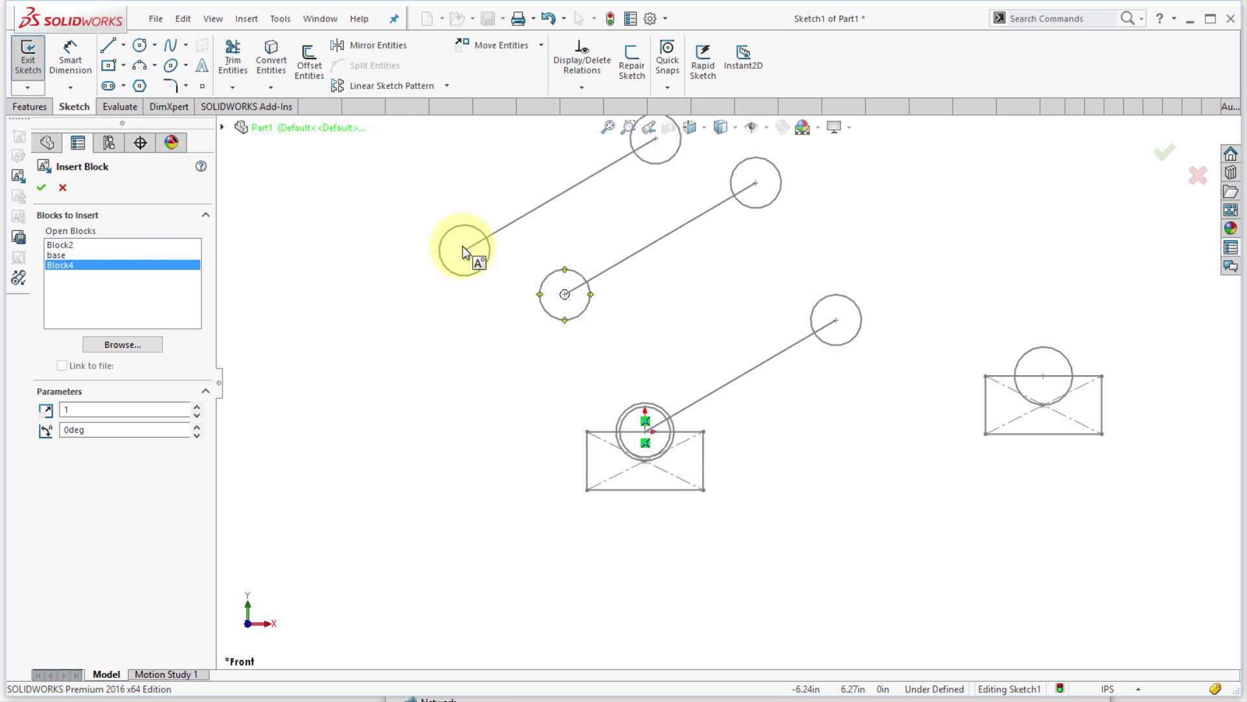
left_click(462, 243)
right_click(398, 315)
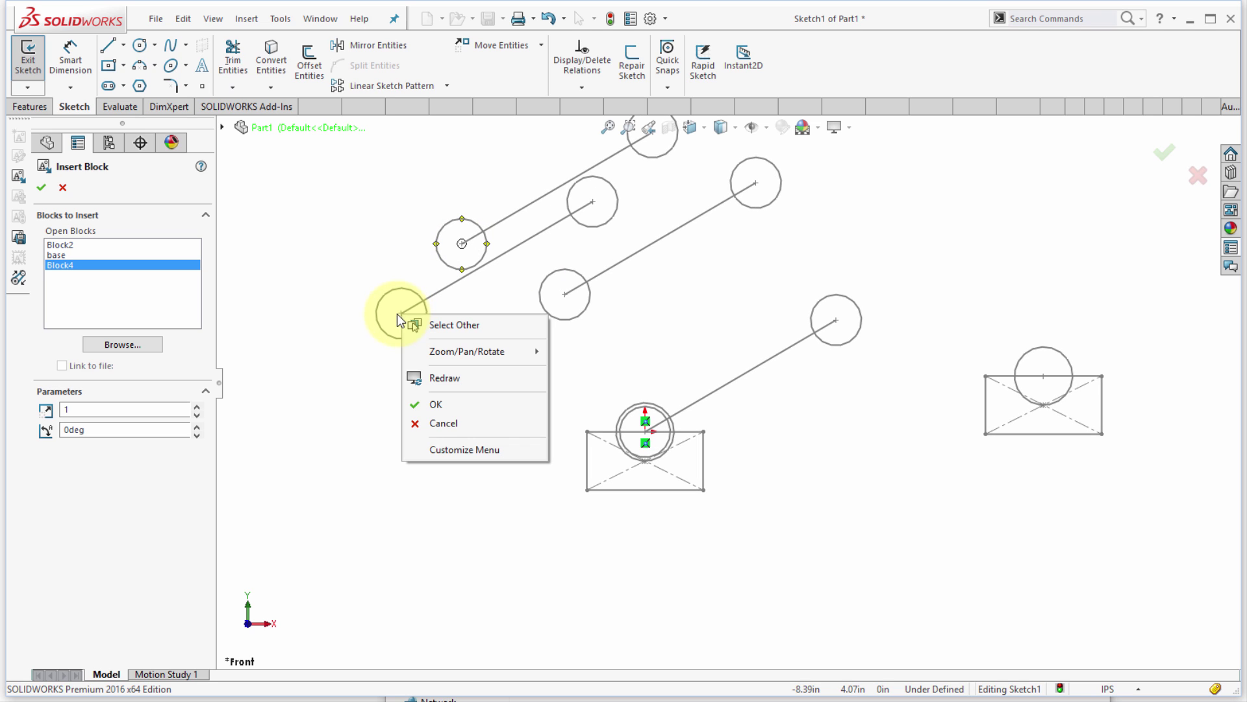
left_click(421, 404)
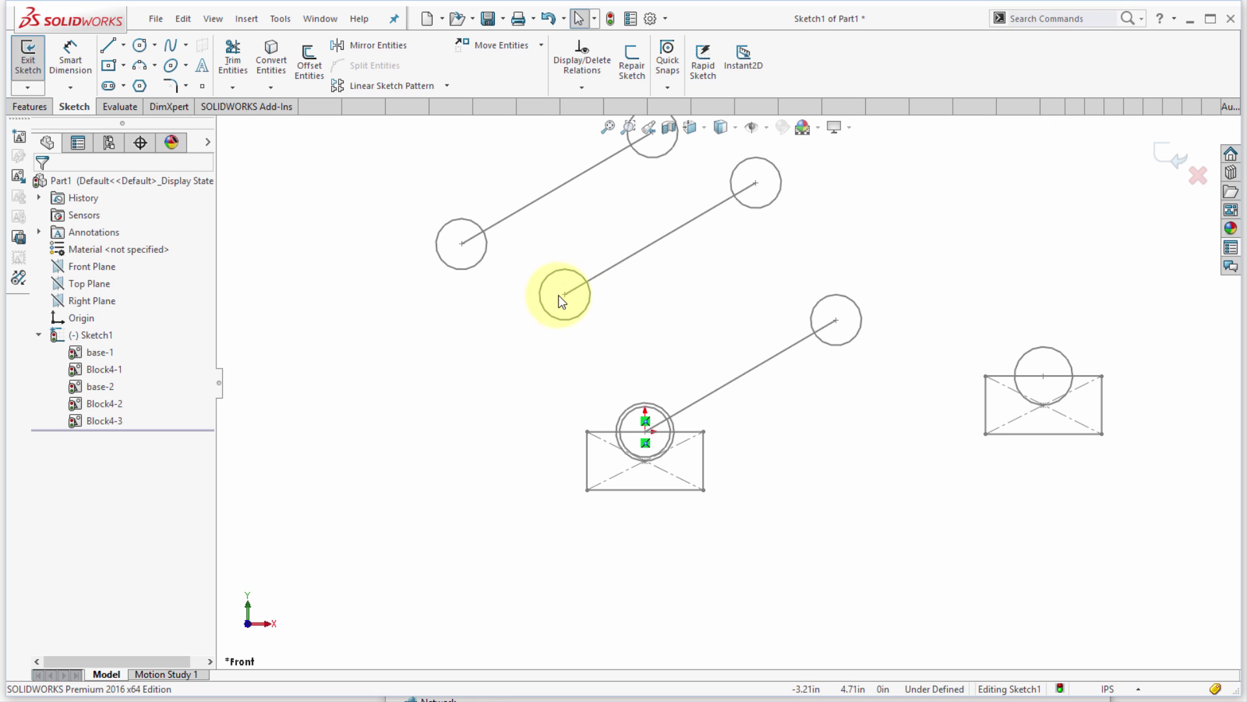
left_click_drag(565, 296, 836, 323)
Snap the link ends onto the right base and arrange the blocks into a closed loop
left_click(1071, 264)
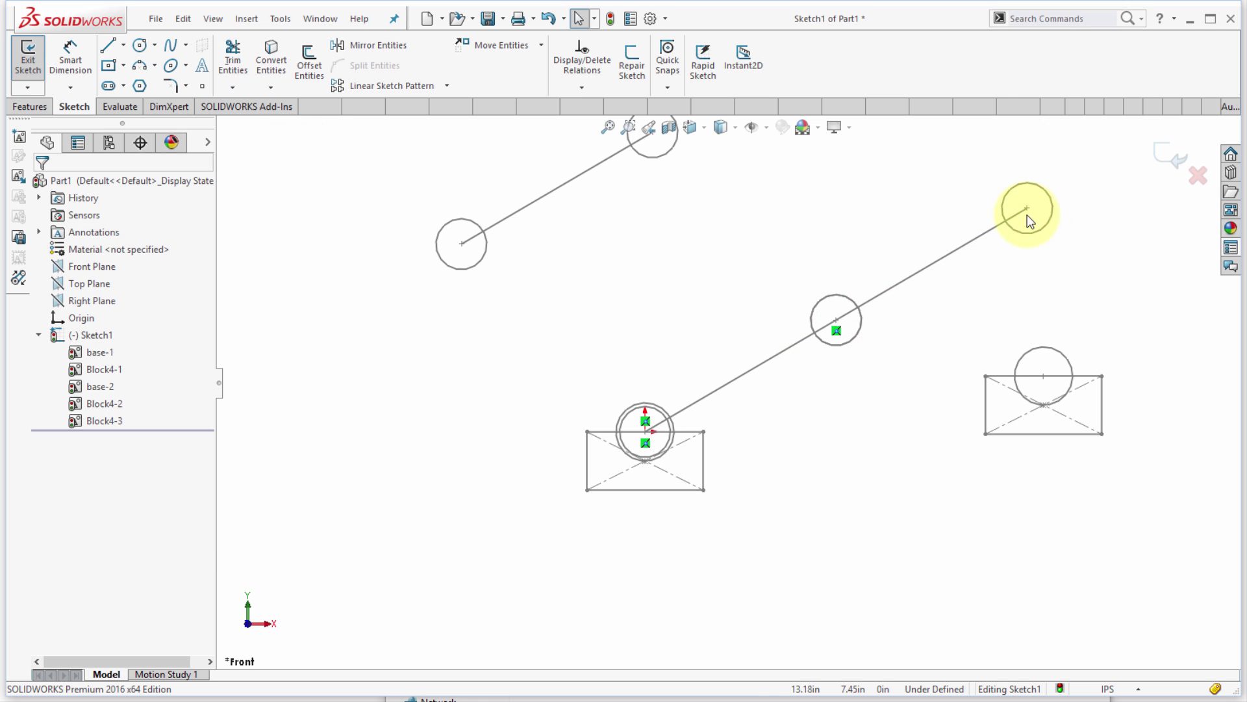
left_click_drag(1040, 224, 1047, 376)
left_click(942, 280)
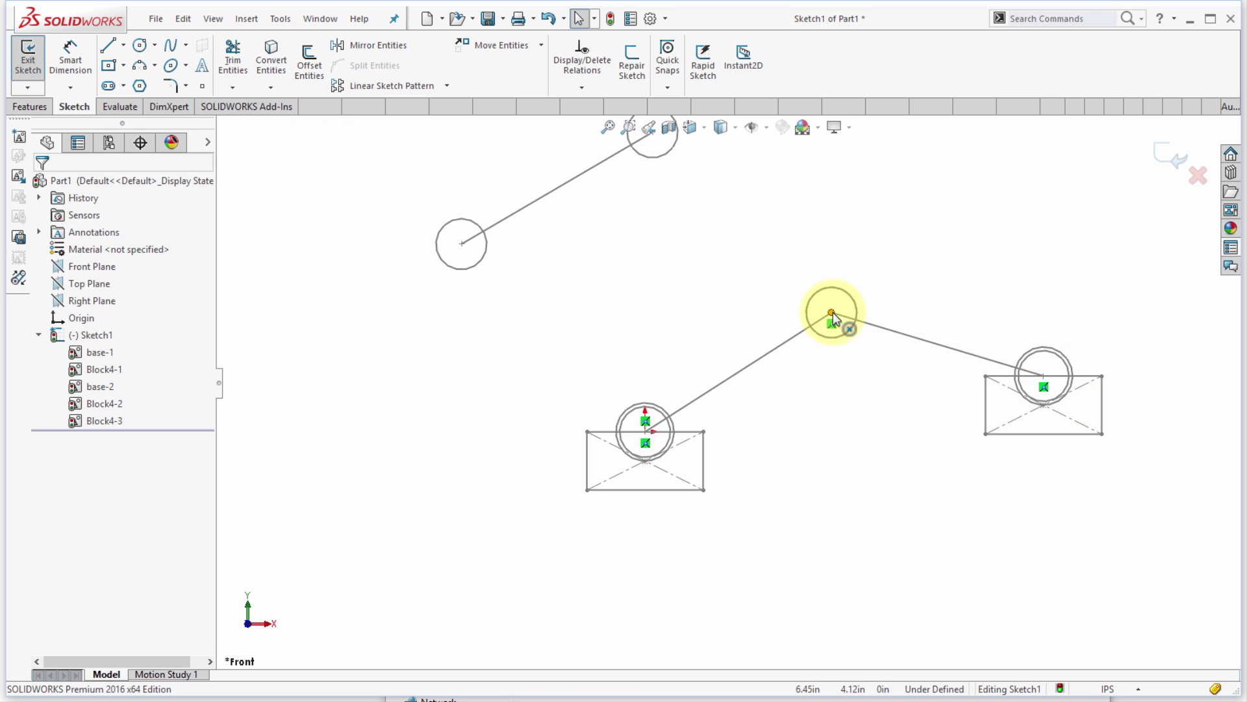
left_click_drag(831, 313, 754, 306)
left_click_drag(474, 259, 704, 460)
left_click_drag(896, 350, 924, 409)
left_click_drag(947, 354, 849, 362)
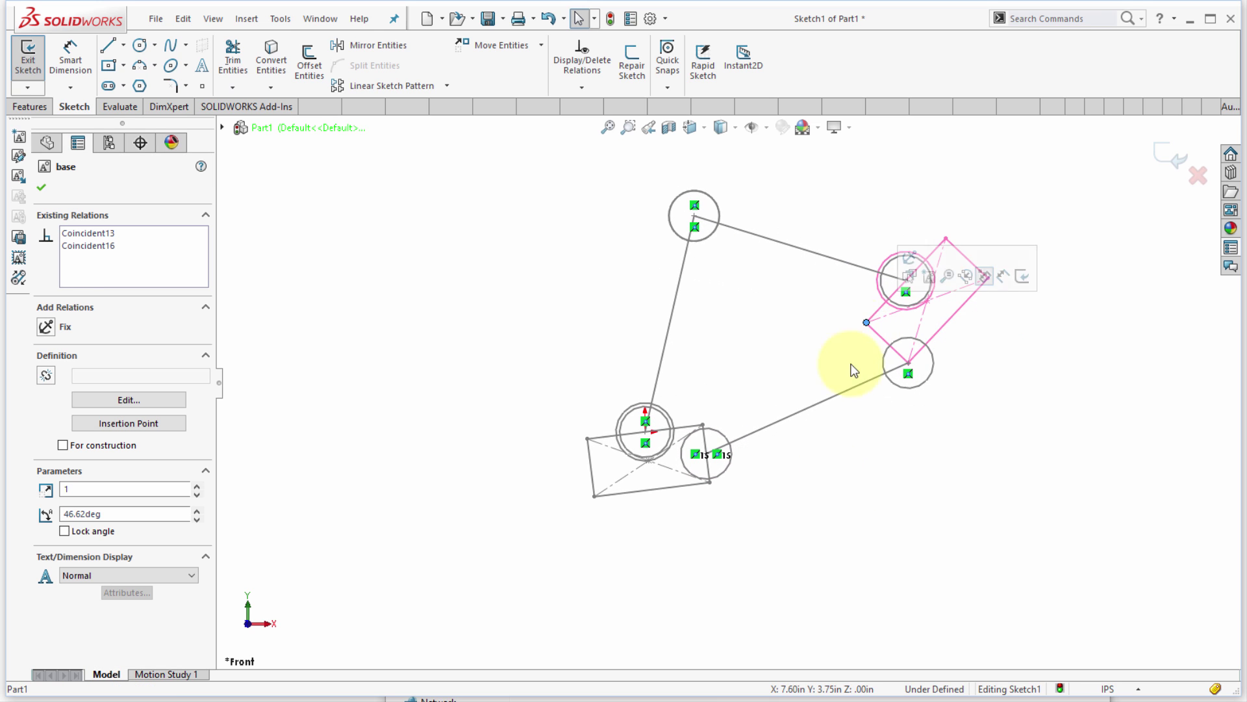
Make the left base's bottom edge horizontal and drag joints to test the linkage motion
left_click(675, 488)
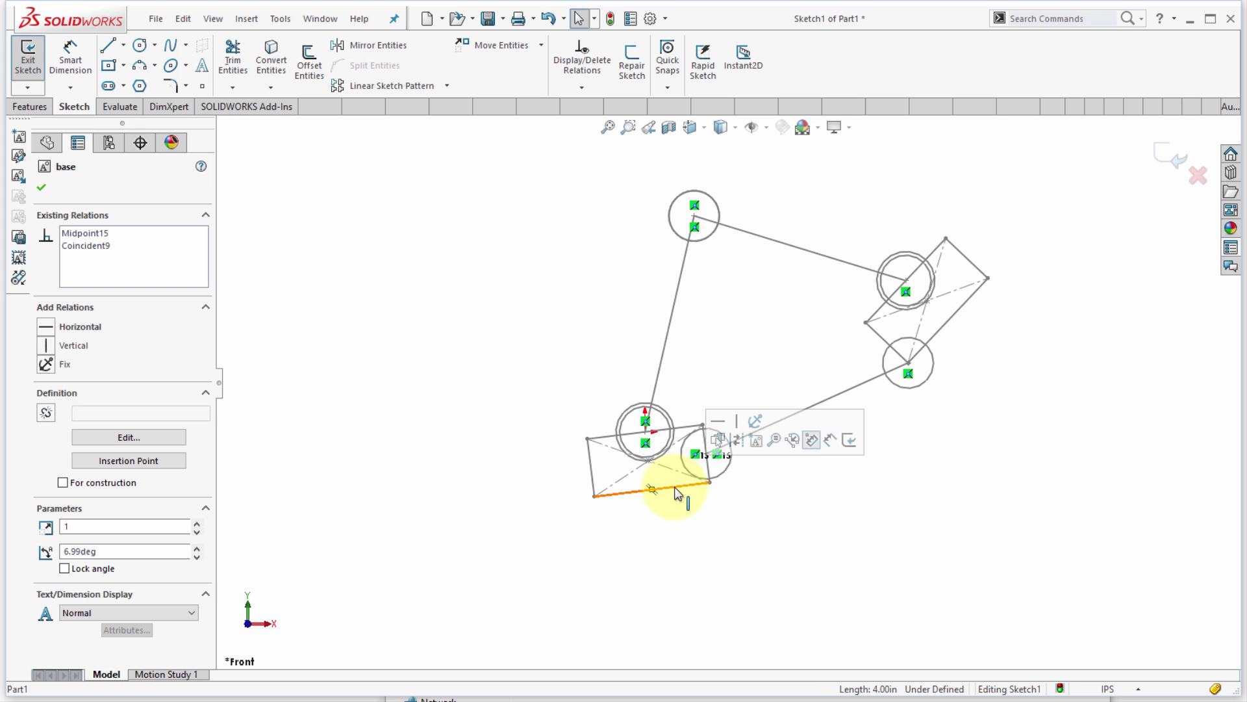
left_click(720, 423)
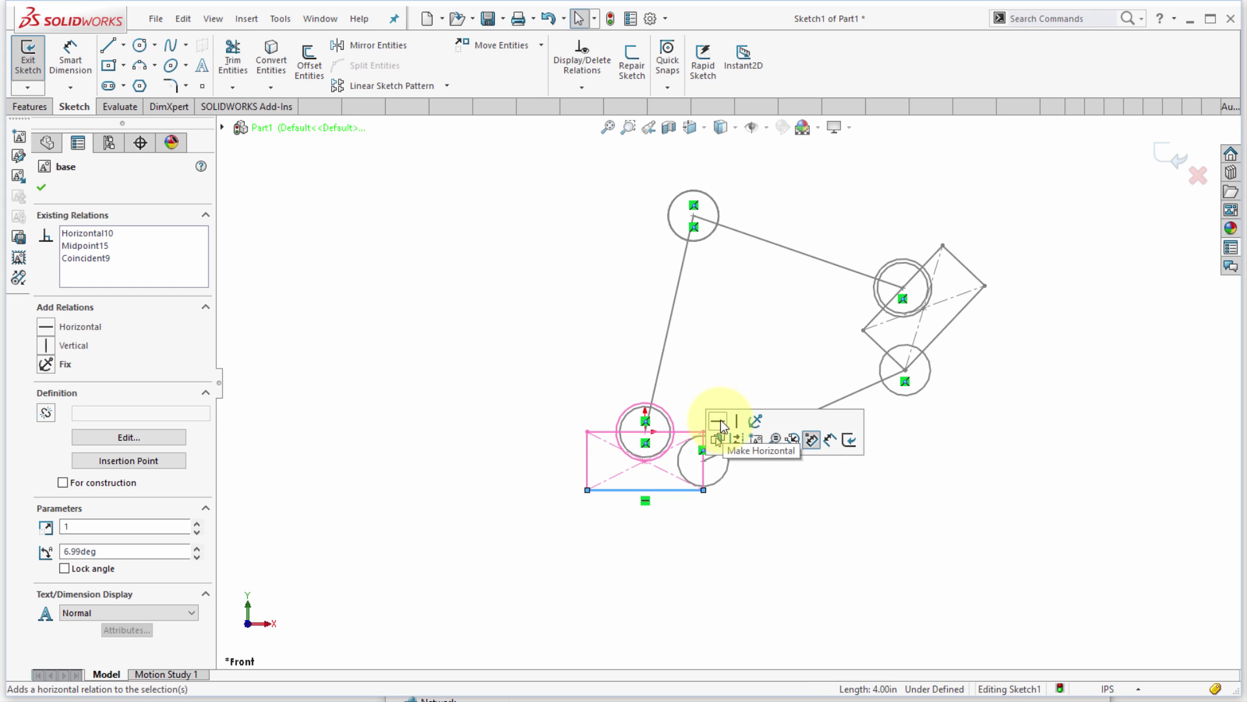
left_click(720, 330)
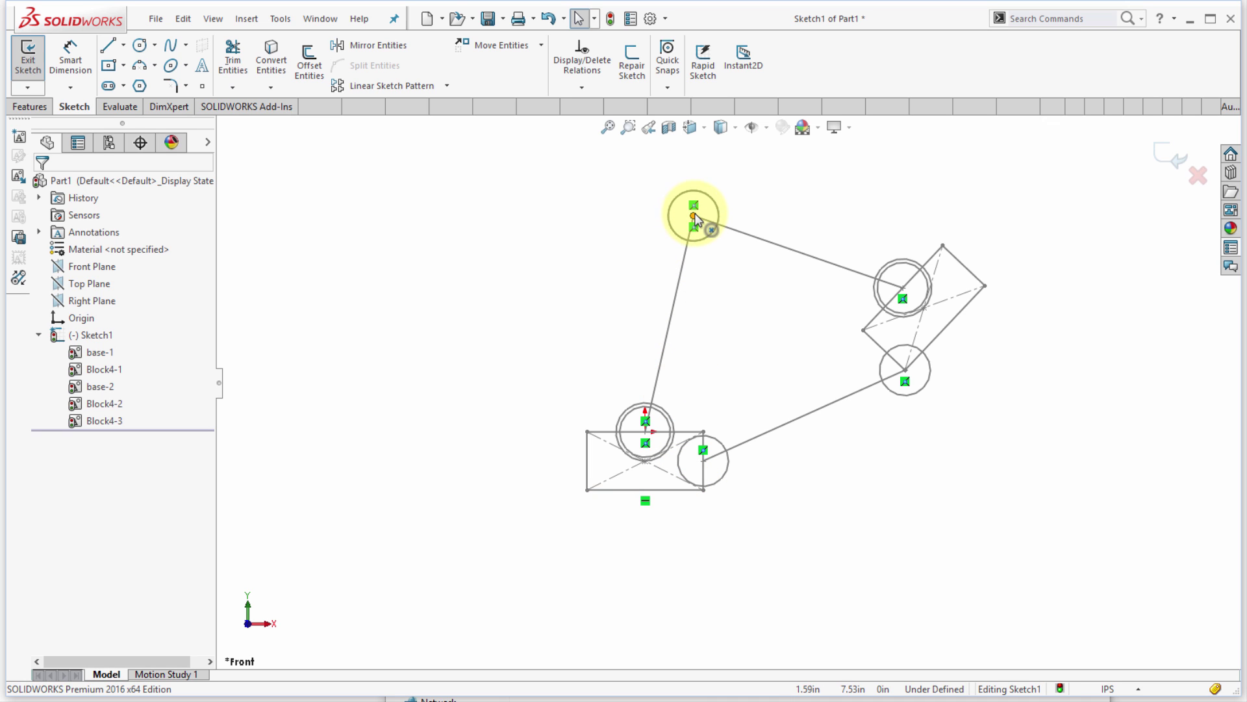
left_click(714, 224)
mouse_move(714, 224)
left_mouse_down()
mouse_move(752, 235)
mouse_move(718, 227)
left_mouse_up()
left_click_drag(841, 418, 864, 446)
left_click(891, 477)
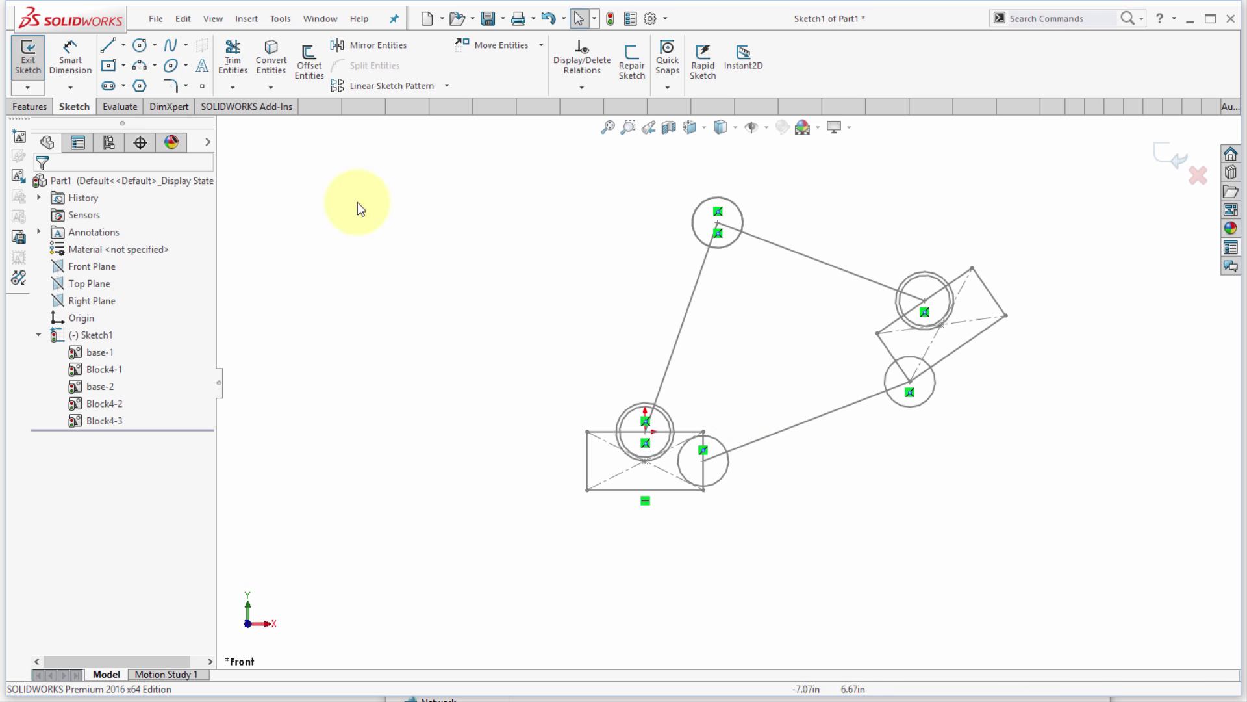
Dimension the angle between the left base's bottom edge and the lower link, 15° then changed to 12°
left_click(70, 57)
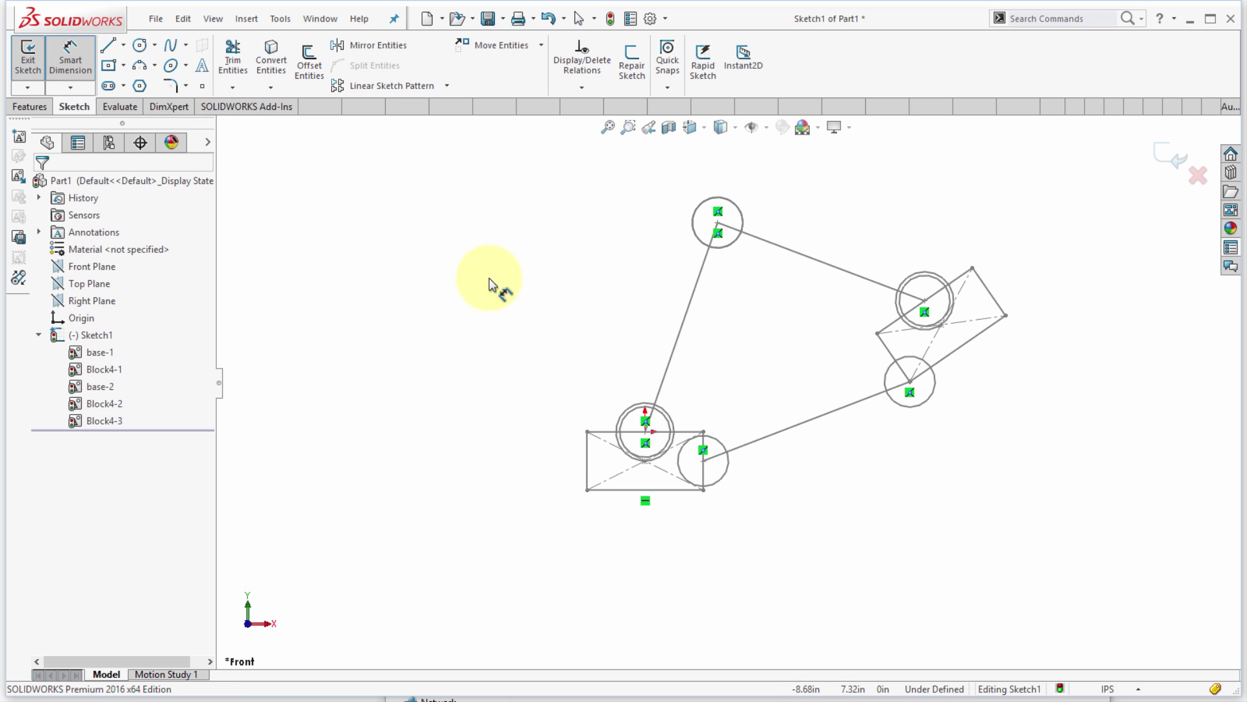
left_click(692, 498)
left_click(779, 432)
left_click(780, 462)
type("15")
key("Return")
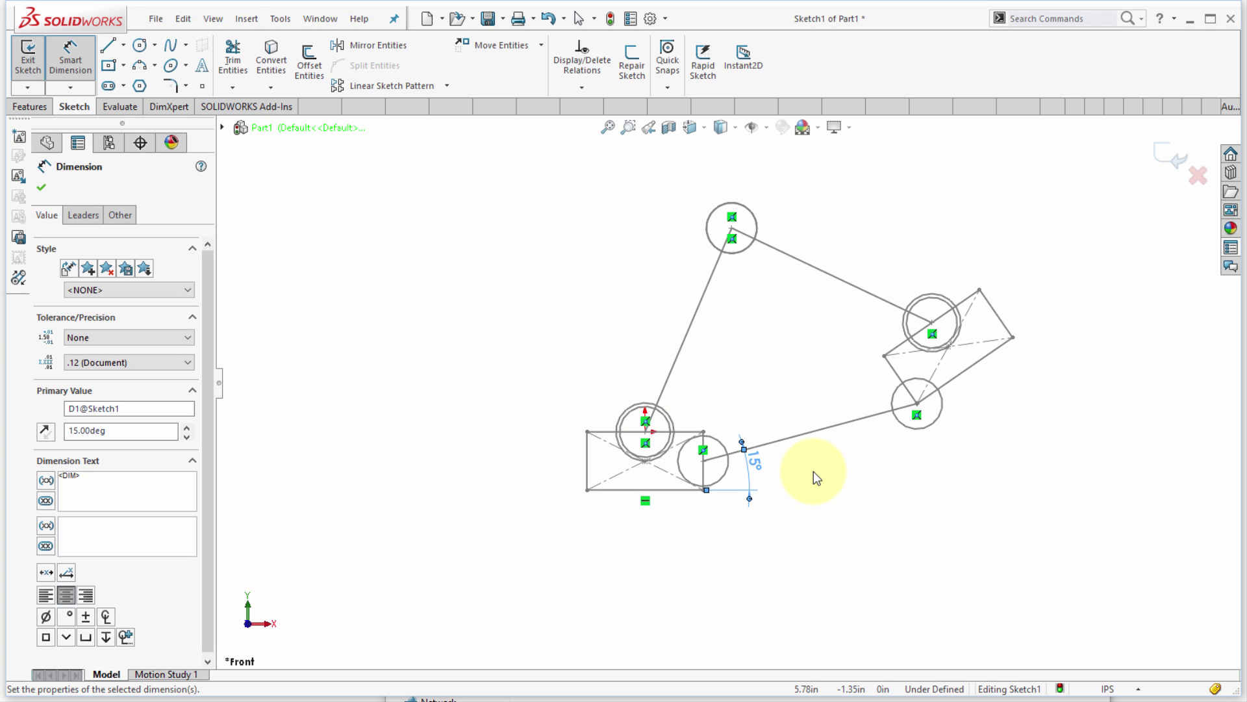
double_click(756, 465)
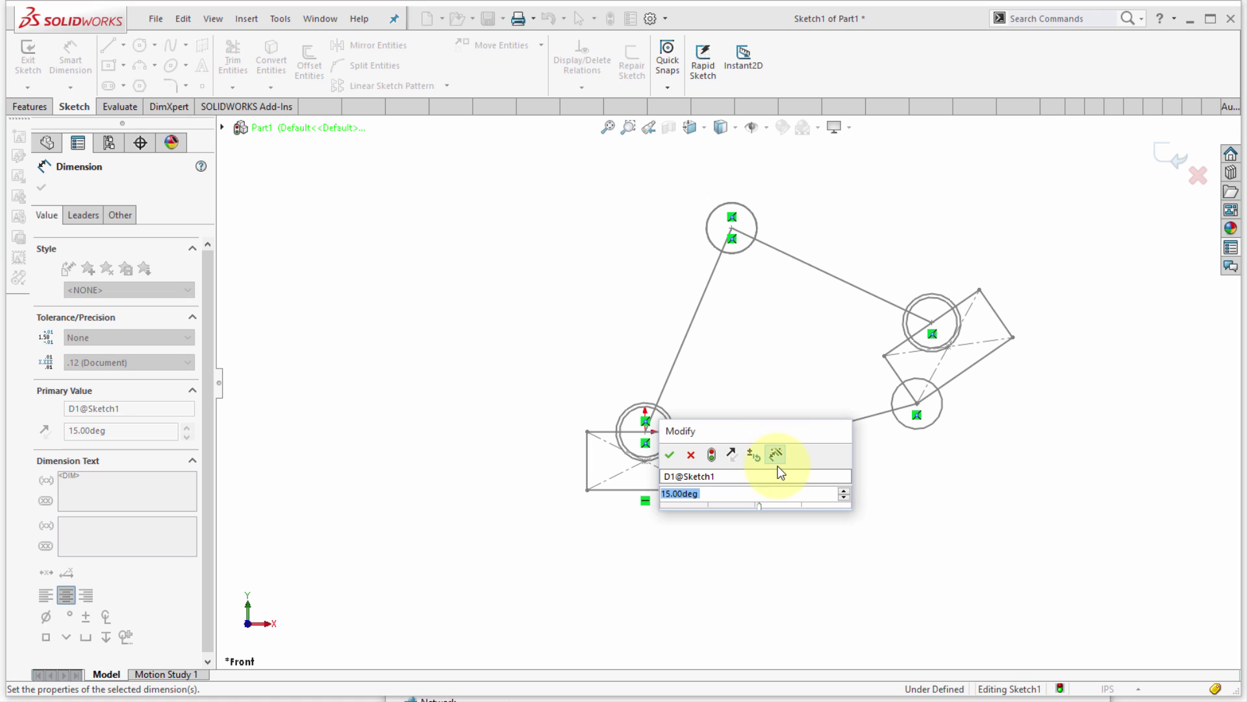
type("12")
key("Return")
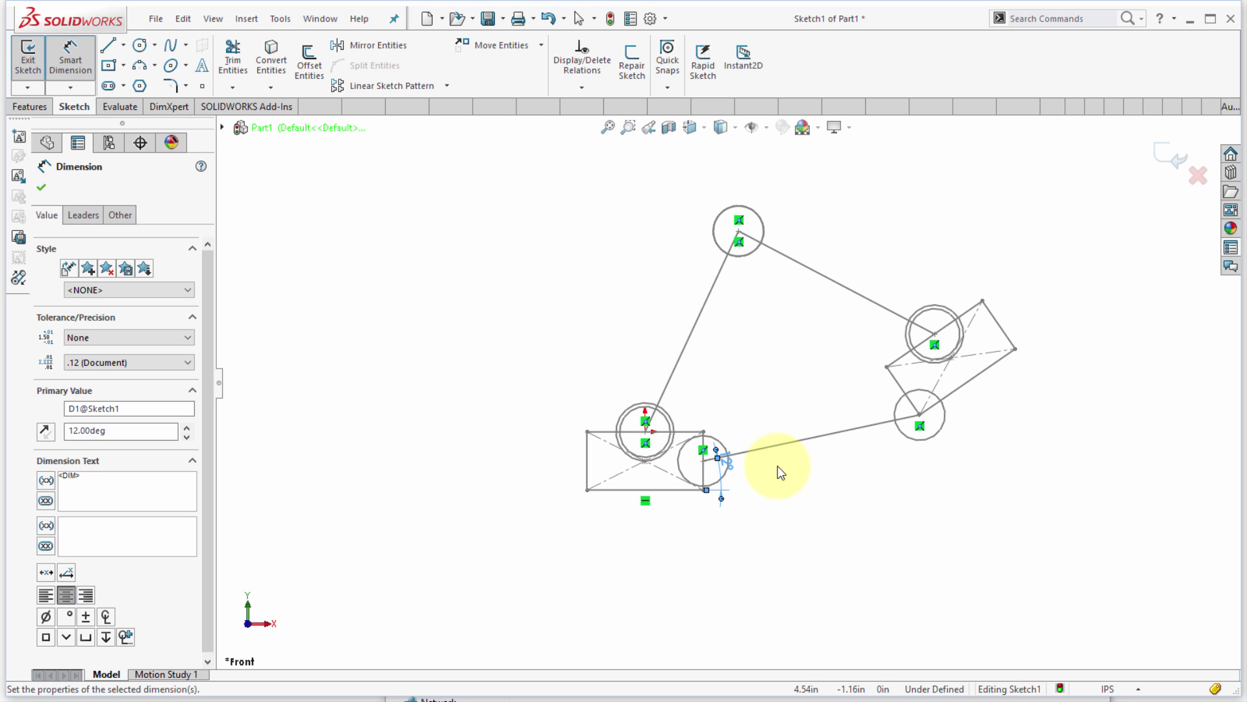
Edit the Block4-1 link block and dimension its centre line to 8.5
right_click(602, 298)
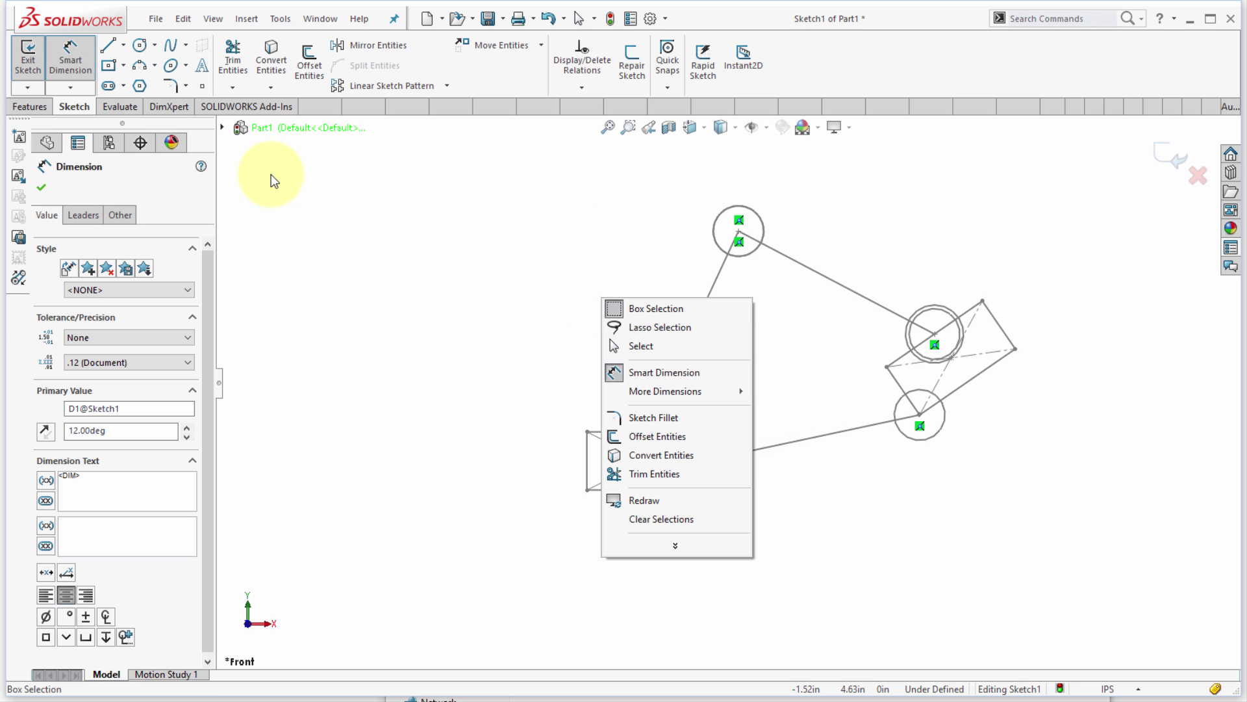
left_click(41, 188)
left_click(41, 188)
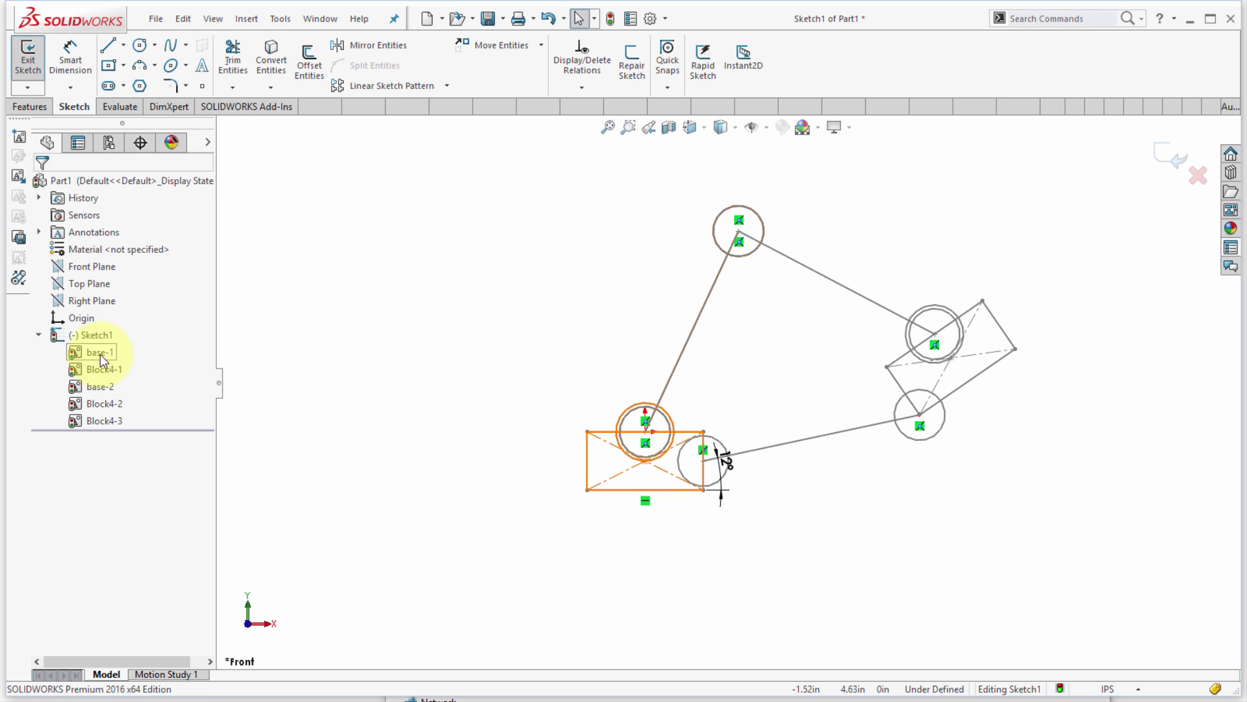
left_click(98, 369)
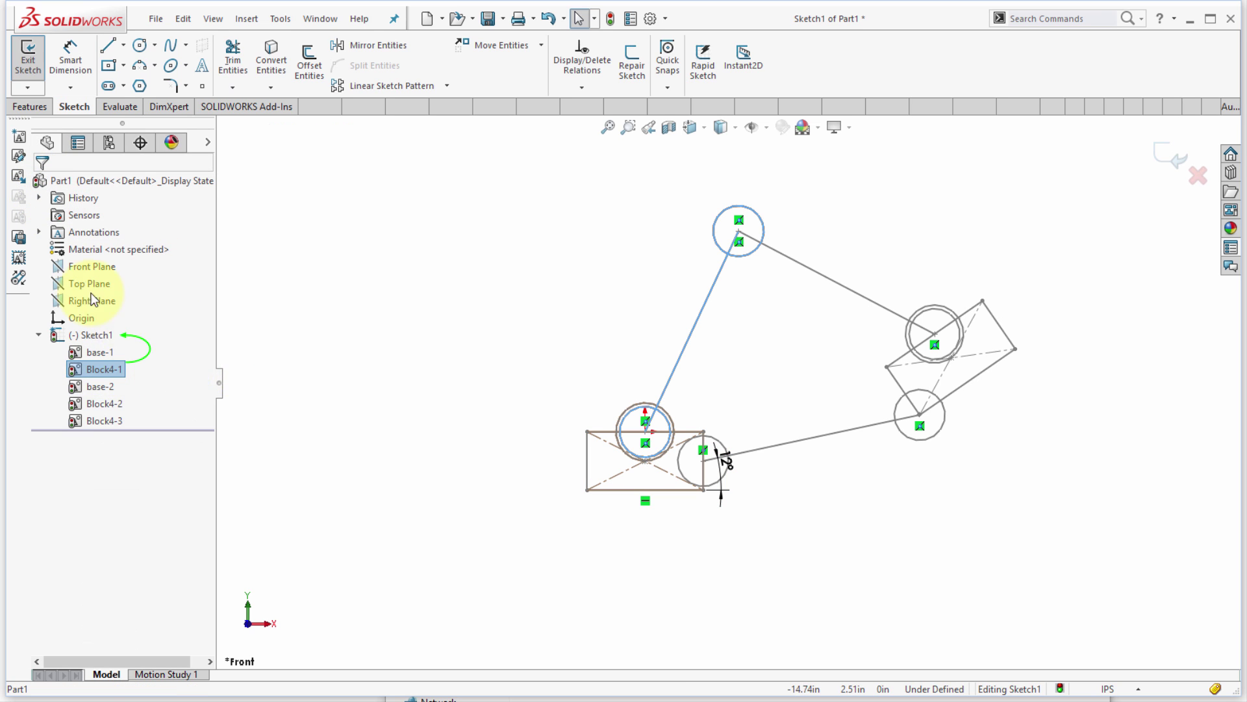
left_click(18, 156)
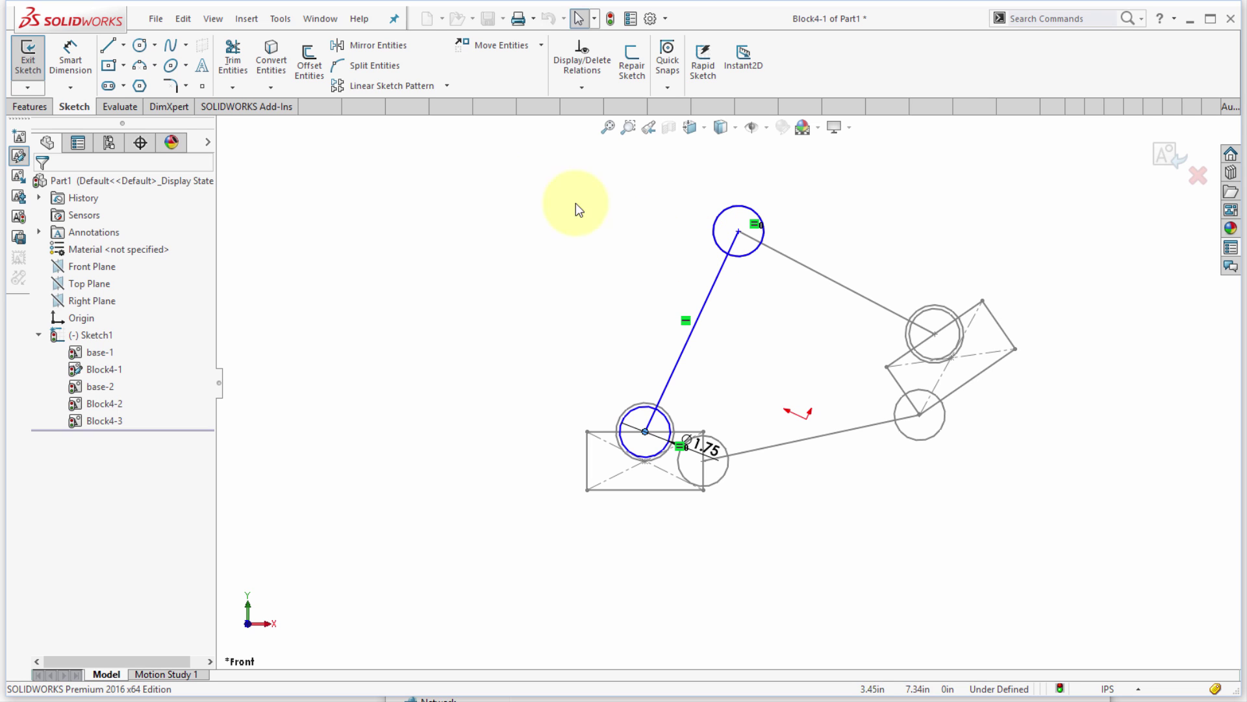
left_click(70, 53)
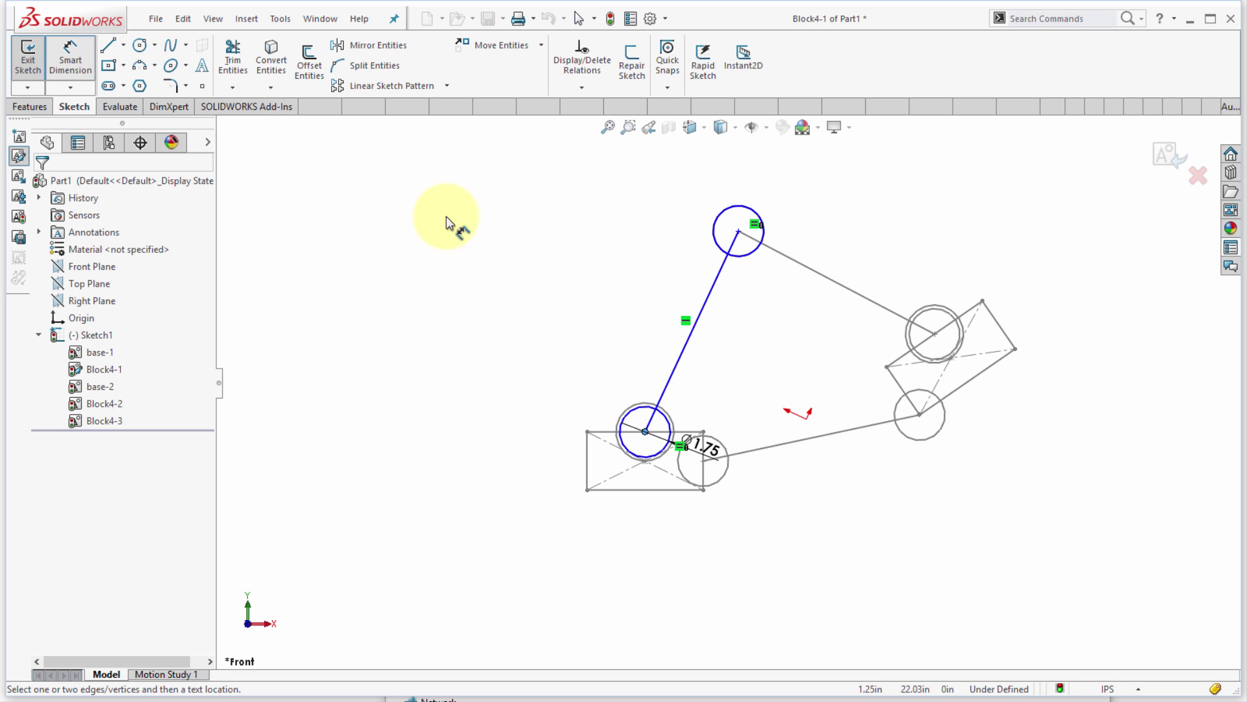
left_click(701, 292)
left_click(696, 286)
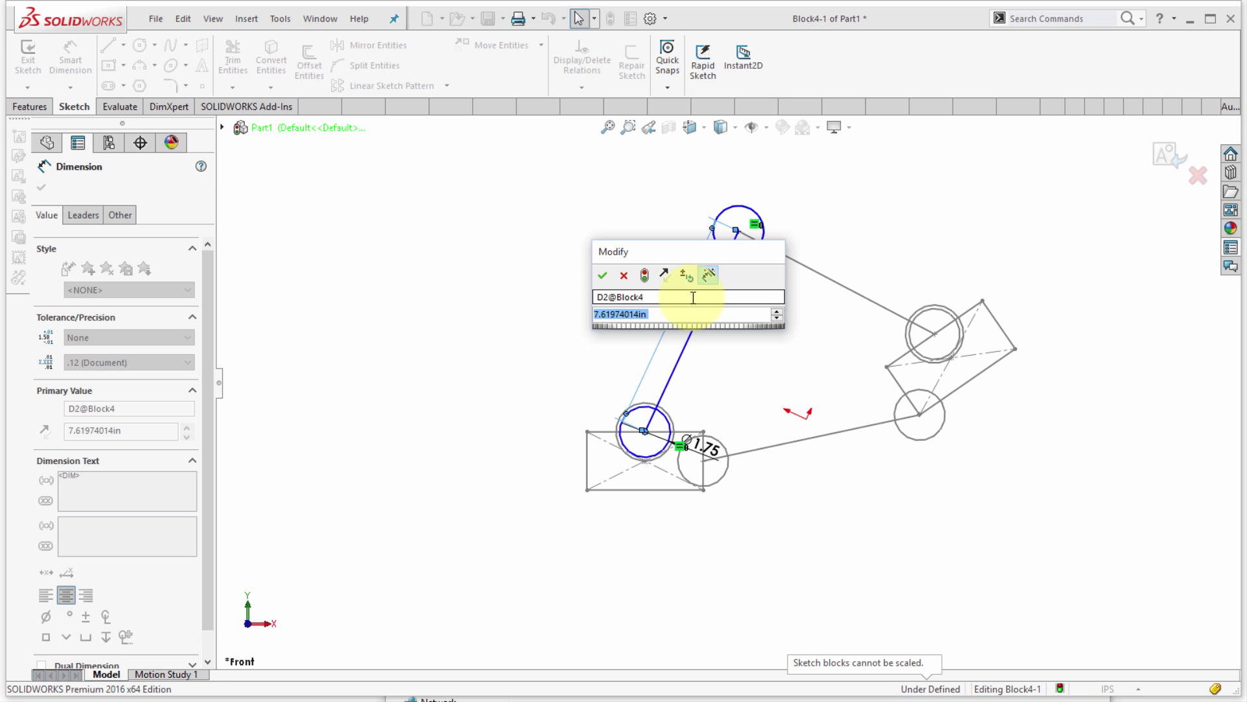
type("8.5")
key("Return")
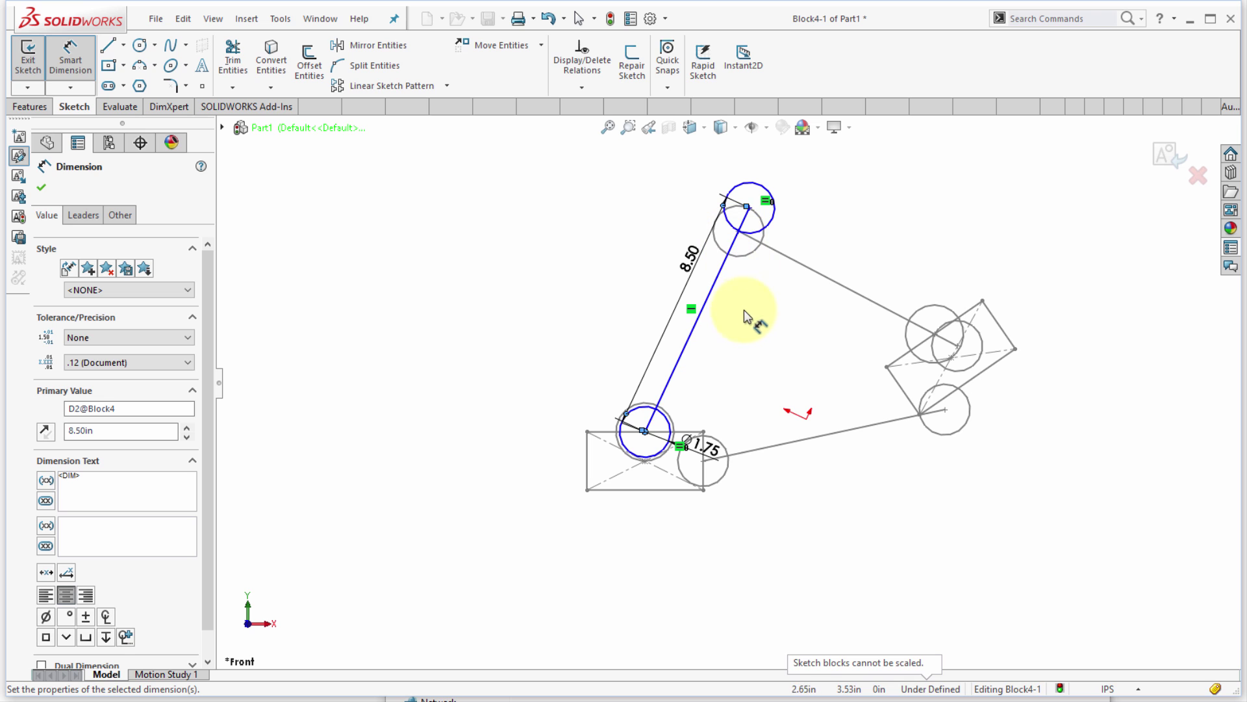
Draw smaller concentric circles at both link ends (radii 0.575 and 0.59) and finish block editing
left_click(139, 45)
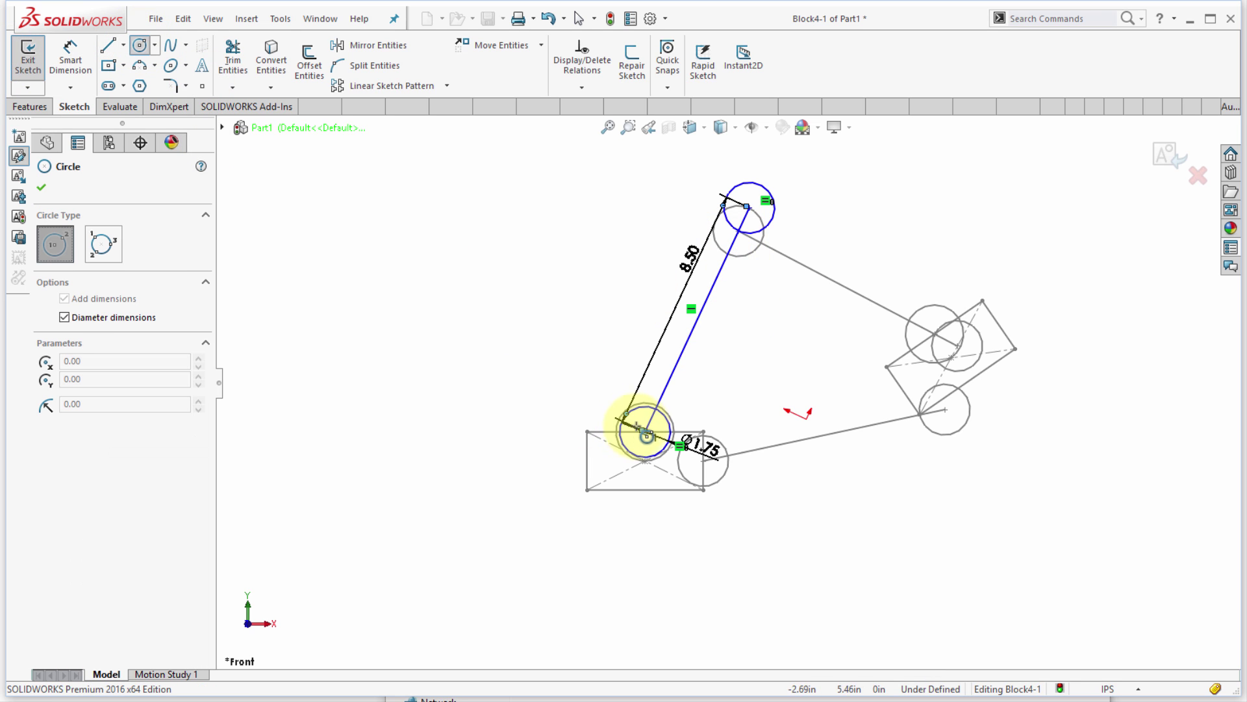
left_click(645, 431)
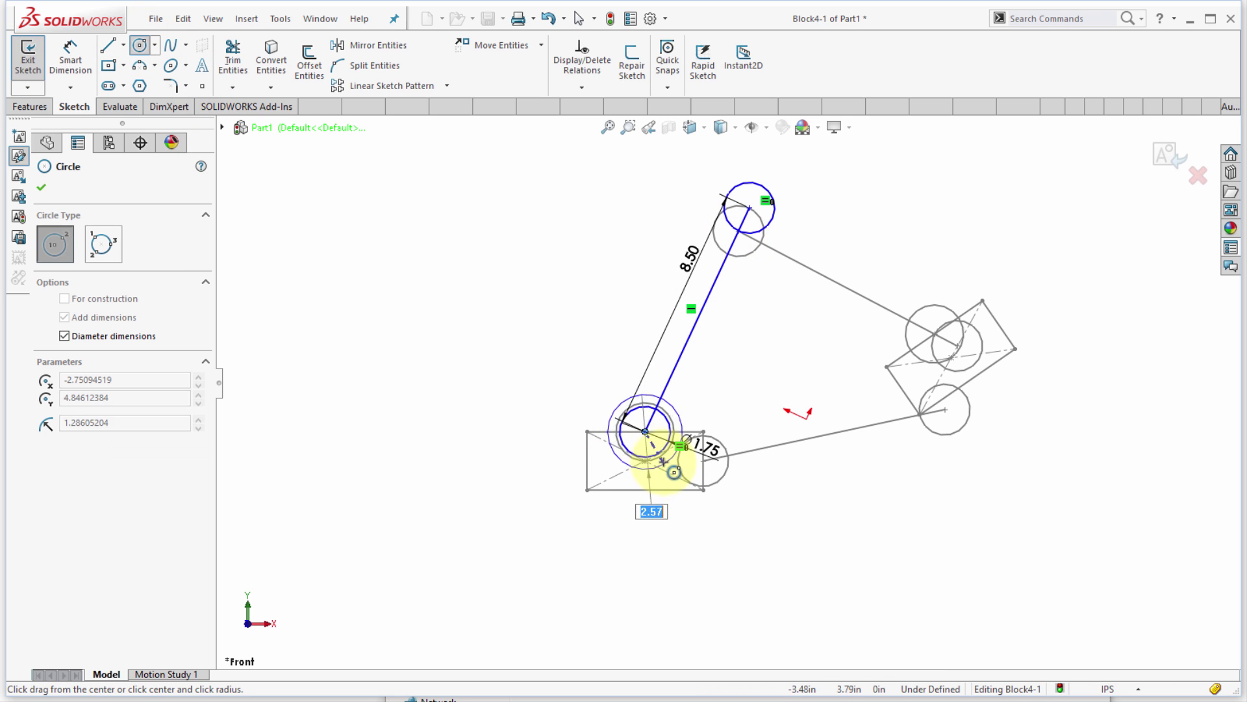
left_click(657, 444)
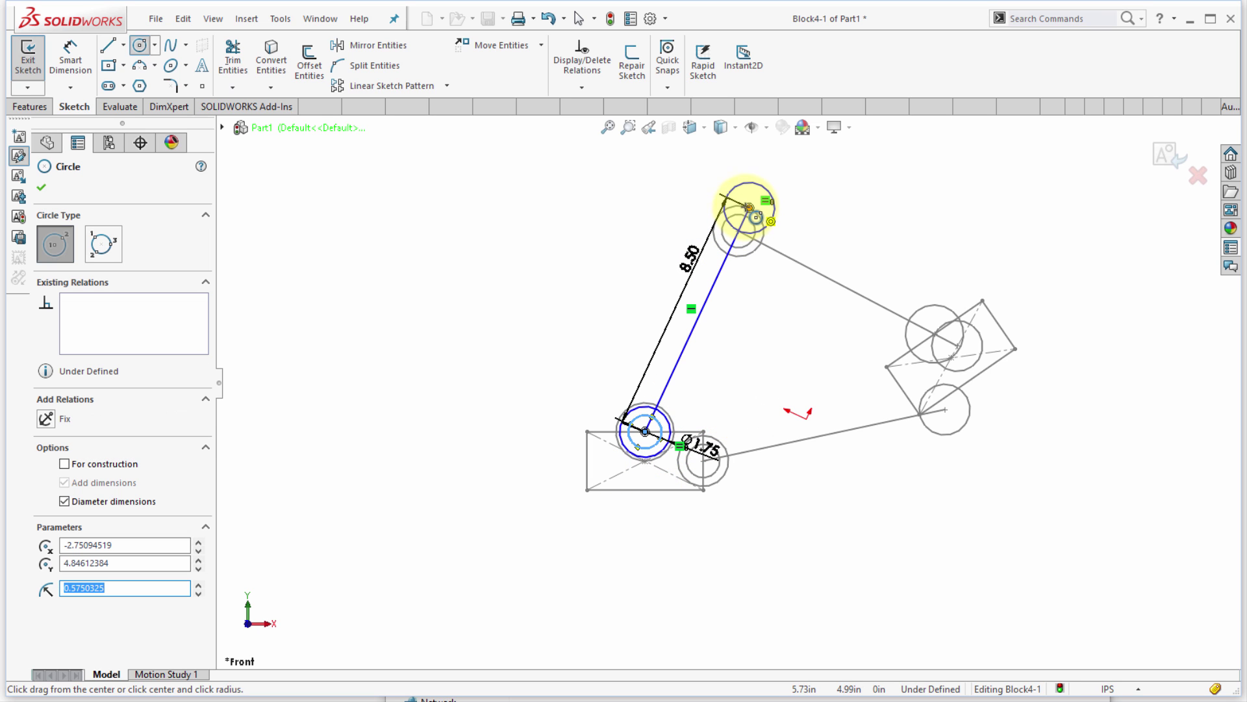
left_click(749, 207)
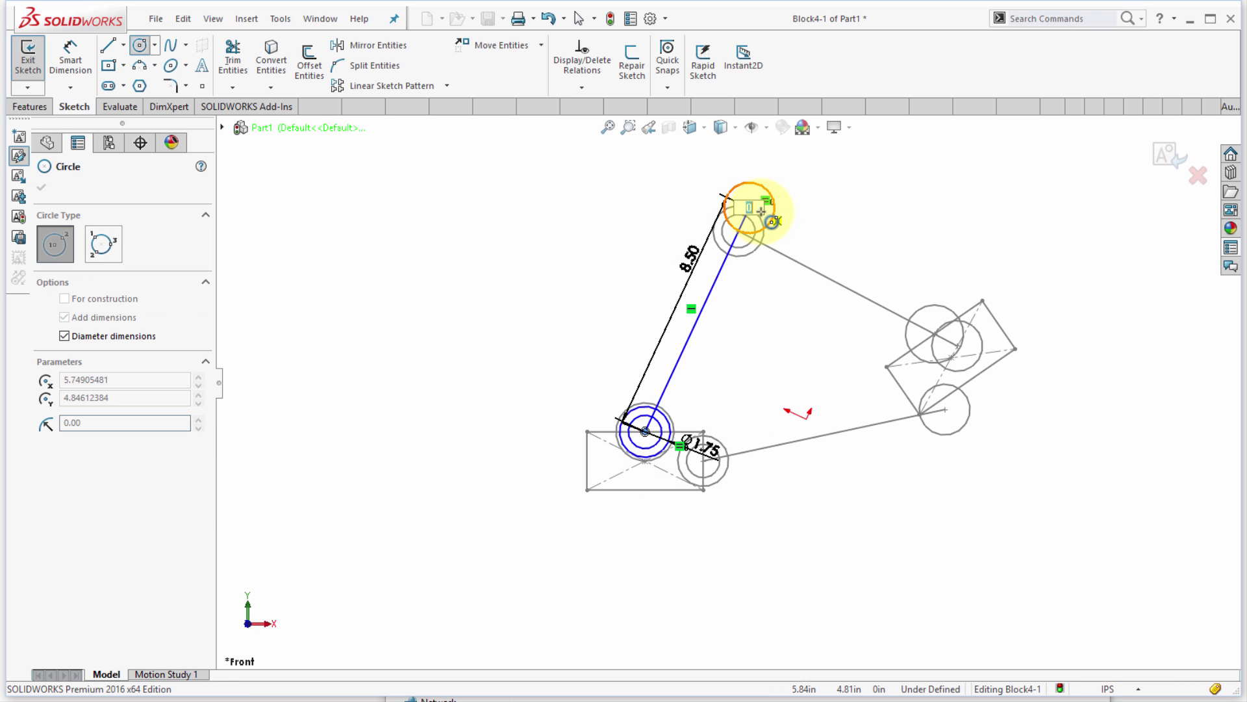
left_click(772, 221)
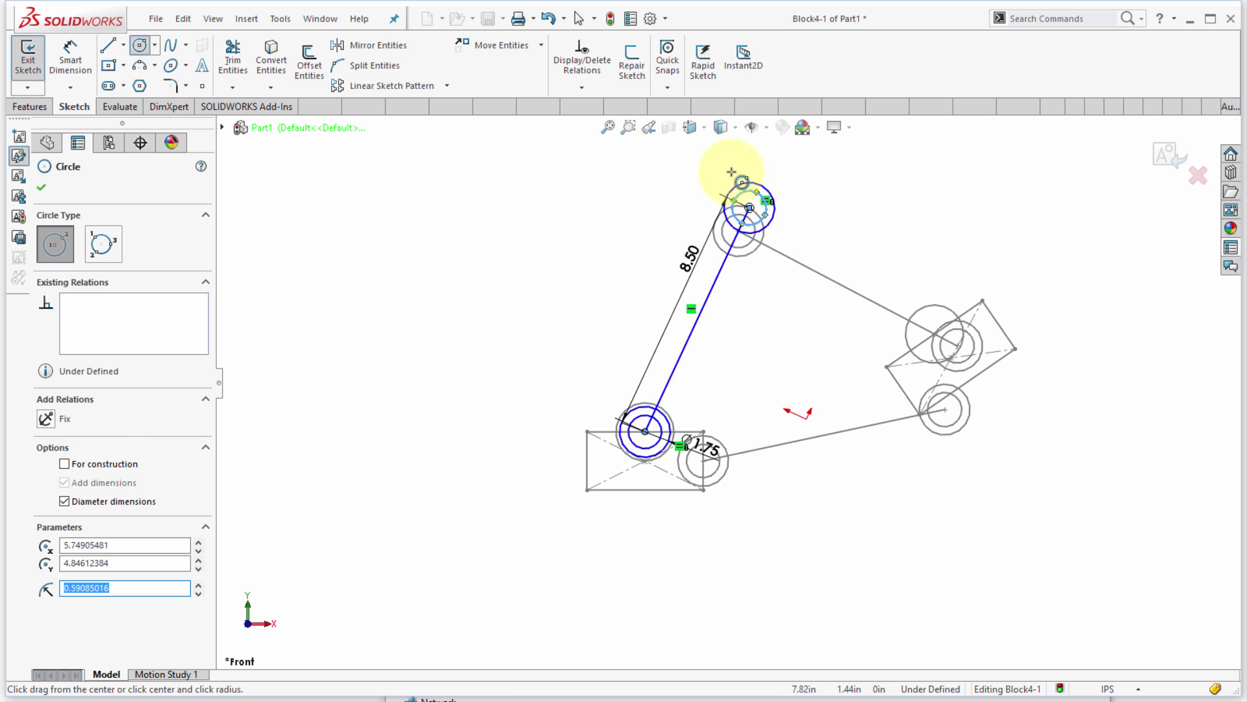
right_click(509, 188)
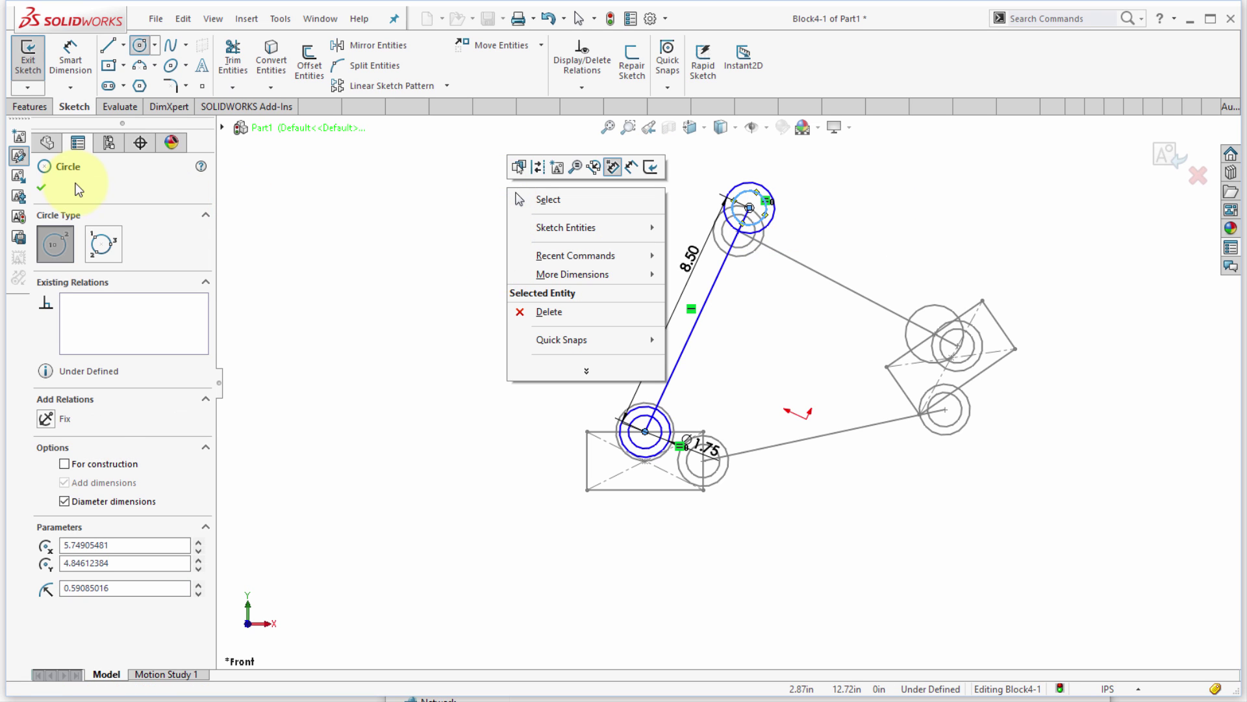
left_click(42, 186)
left_click(43, 188)
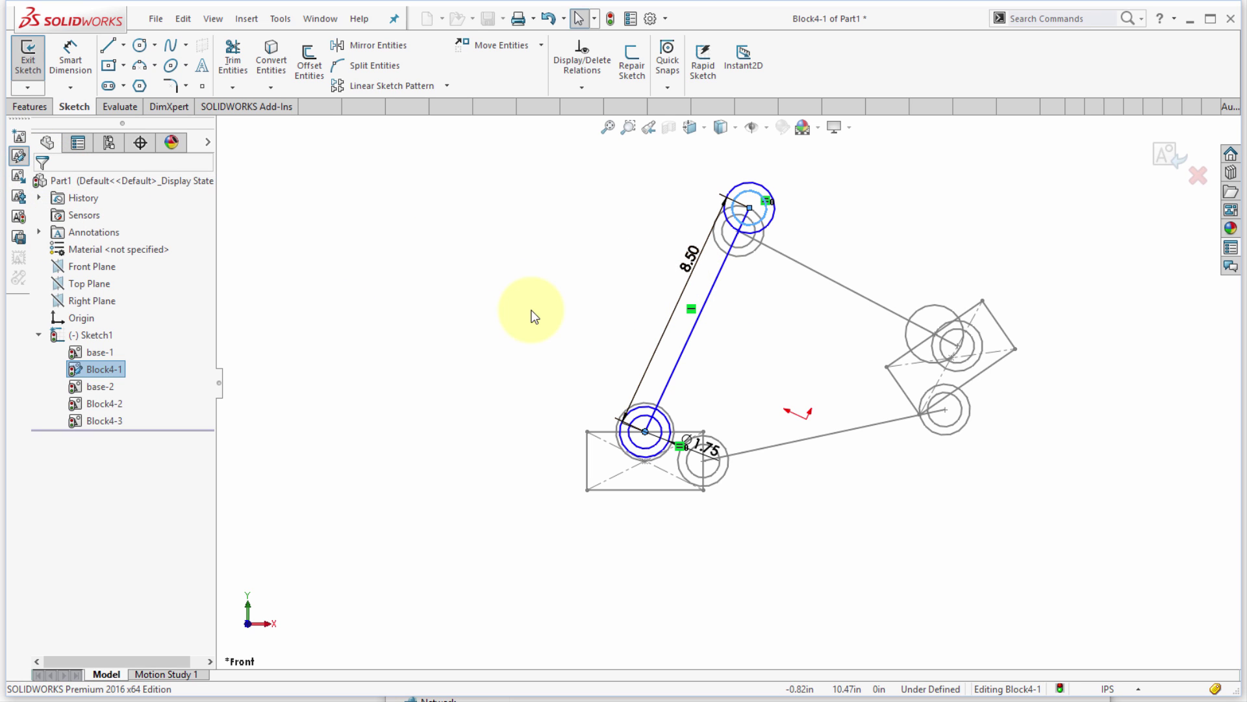
right_click(109, 373)
key("Escape")
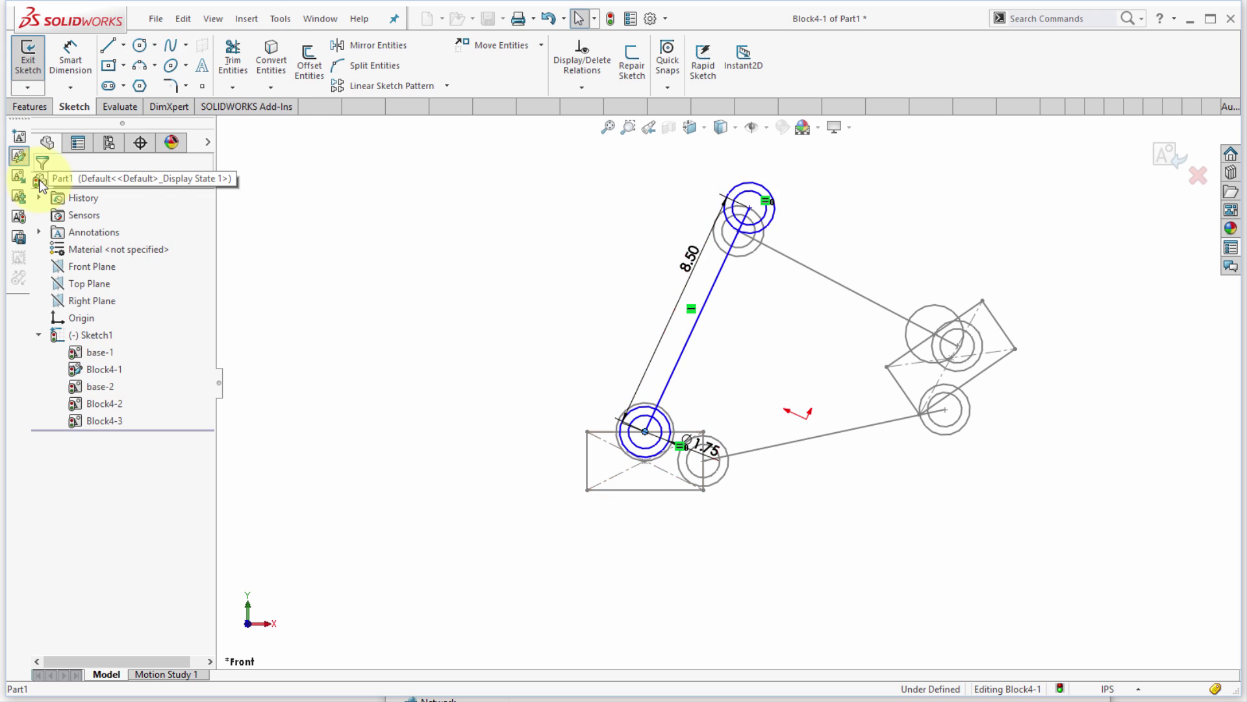
Rebuild to leave the link block edit, then drag the top pulley to test the linkage motion
left_click(610, 18)
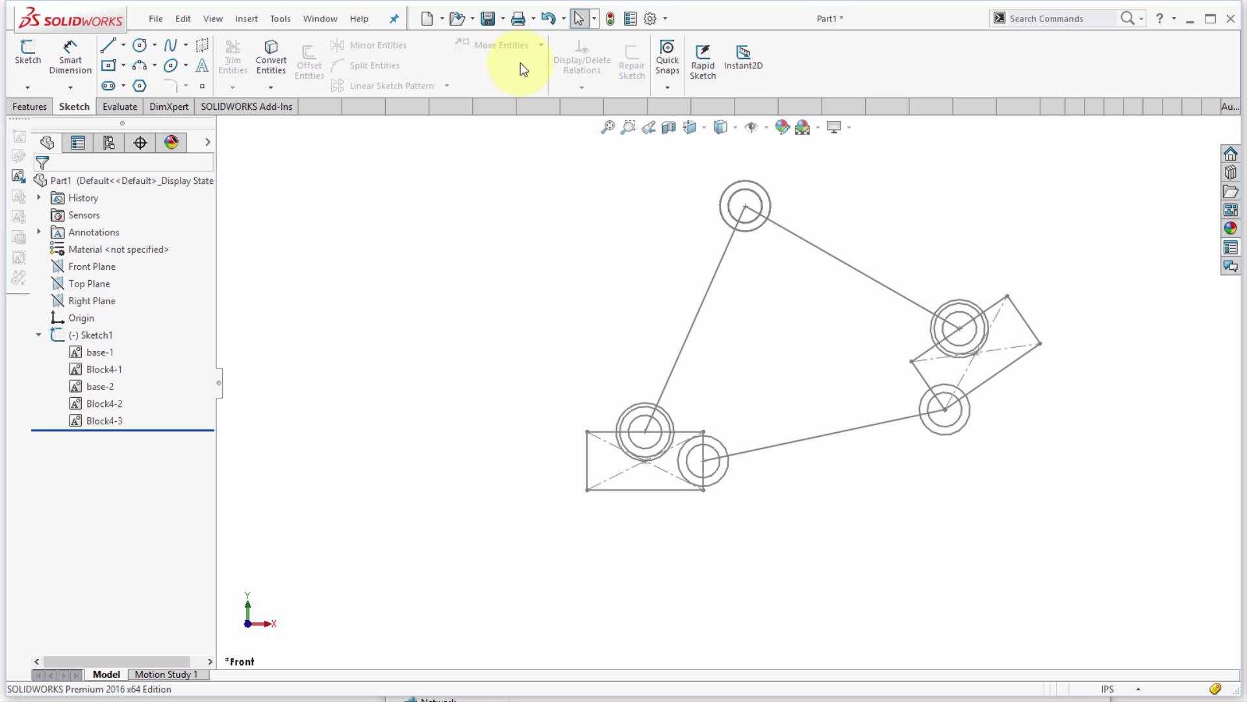
mouse_move(747, 207)
left_mouse_down()
mouse_move(777, 214)
mouse_move(736, 202)
left_mouse_up()
left_click(959, 429)
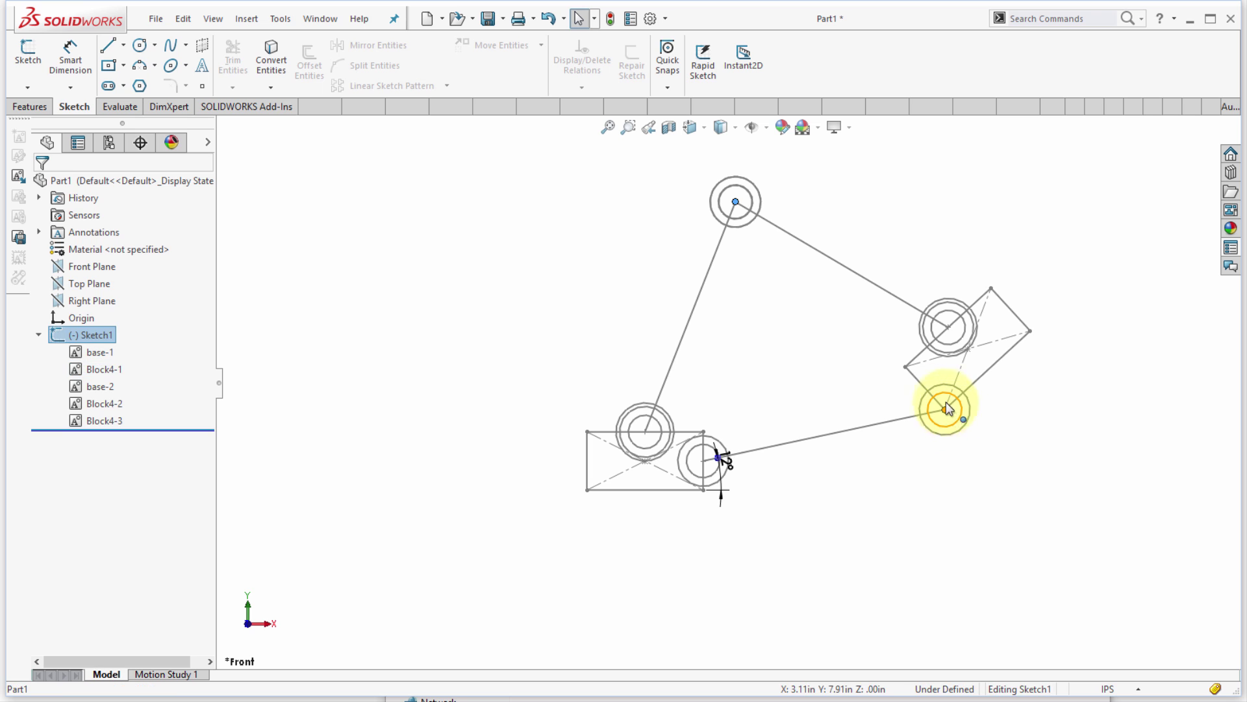
Clear the selection and reopen Sketch1 for editing
left_click(813, 358)
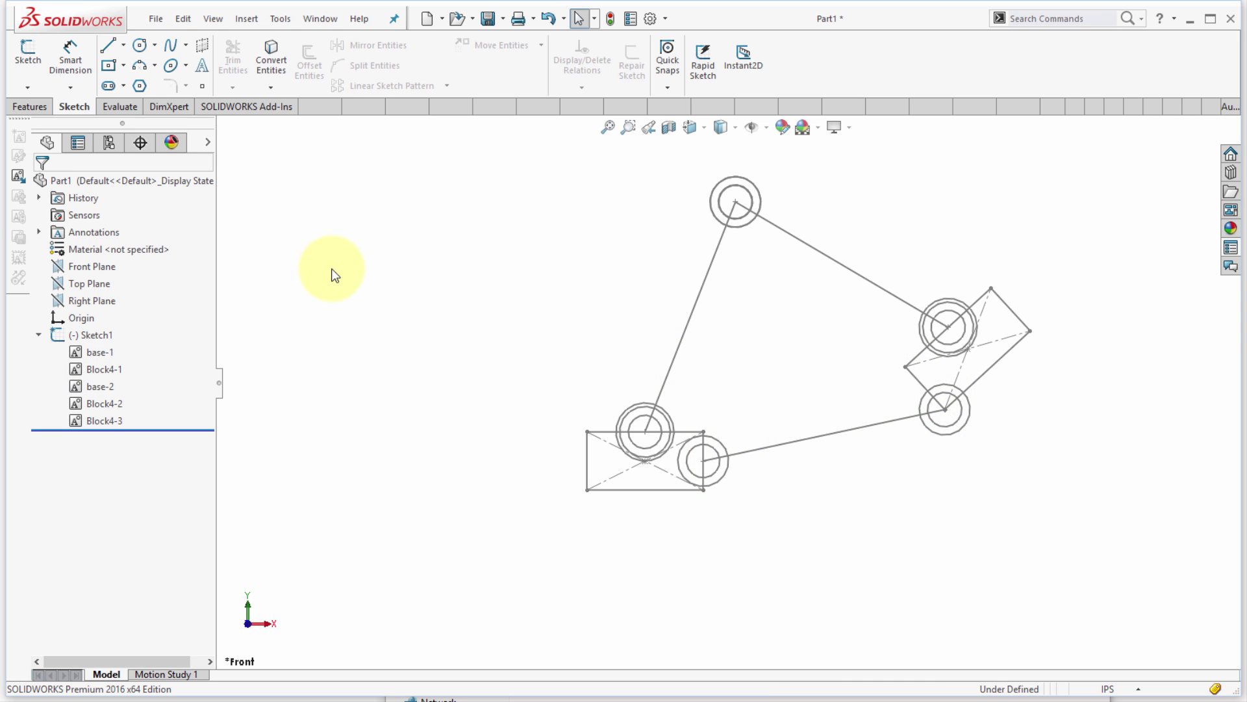
right_click(93, 335)
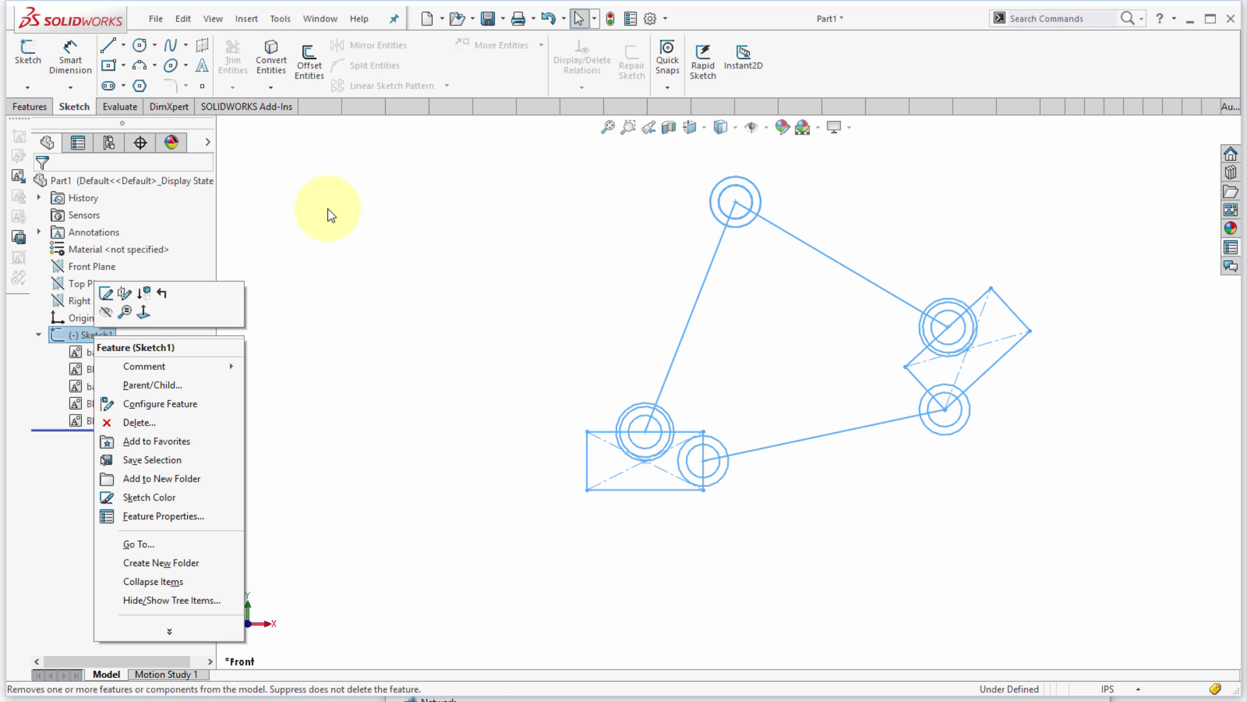
left_click(106, 293)
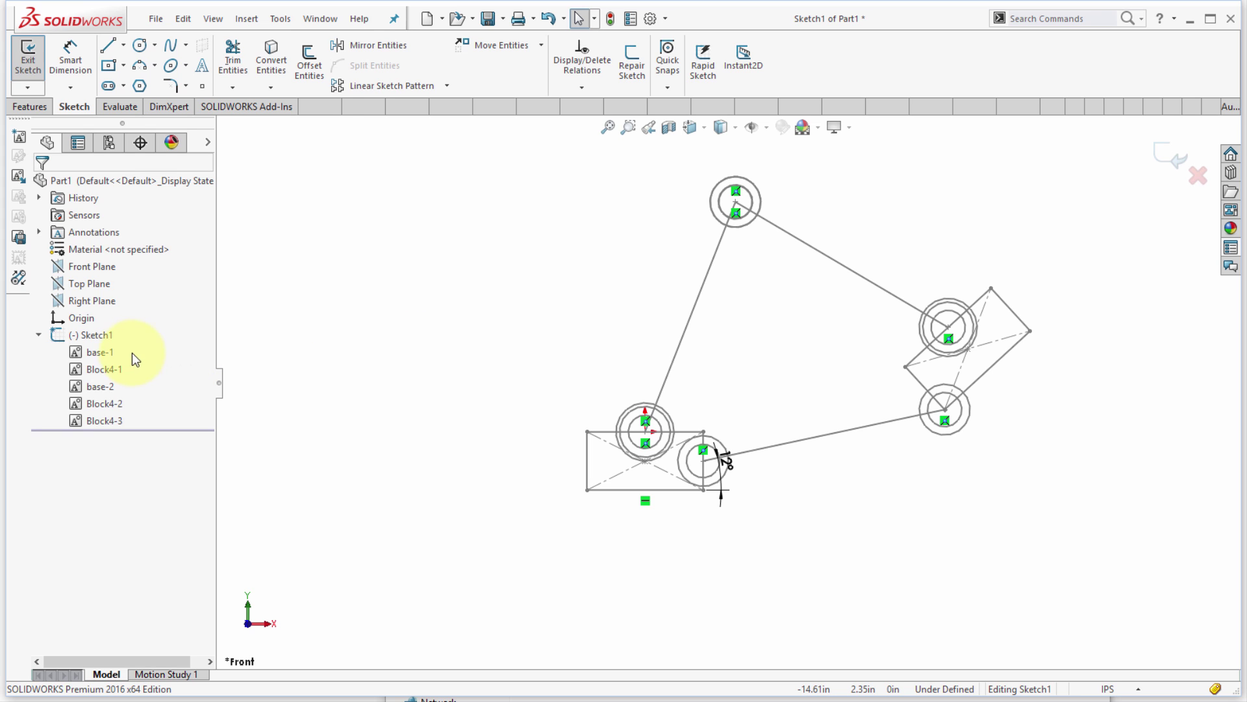
Save the base-1 block as base.SLDBLK in DATADRIVE1 (F:) > _Vault Working Folder
left_click(88, 351)
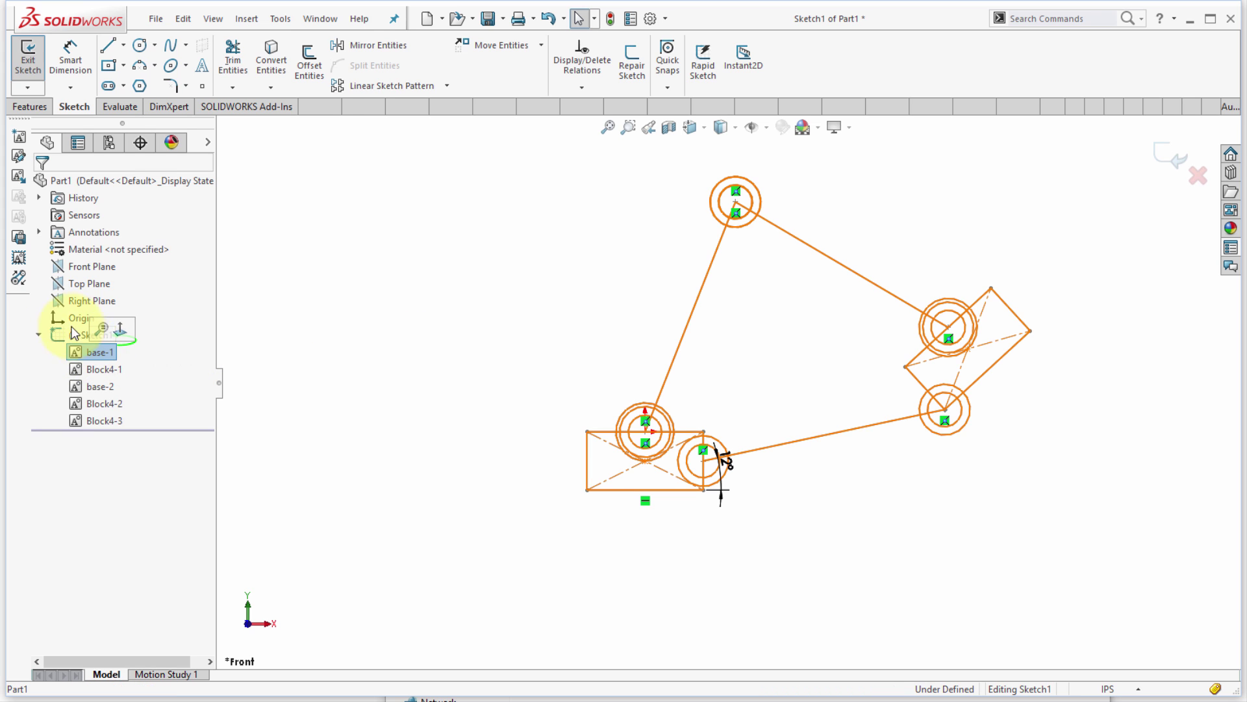
left_click(19, 239)
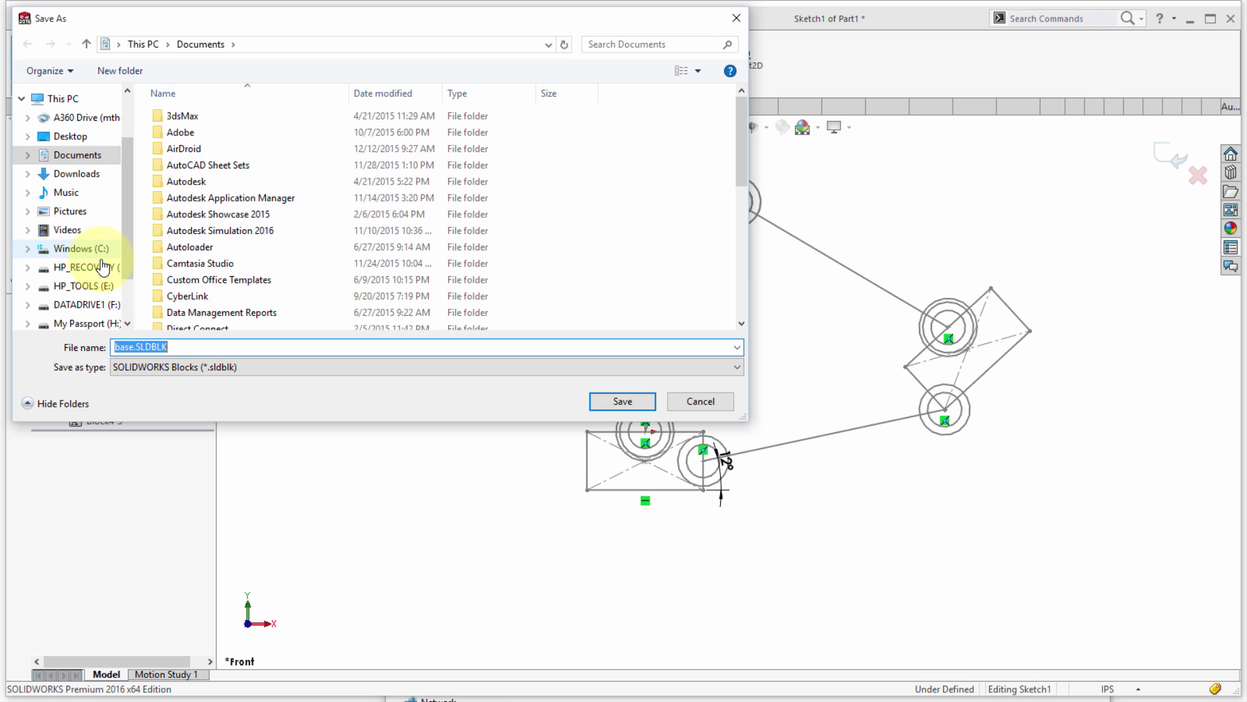
left_click(87, 304)
double_click(245, 132)
left_click(121, 346)
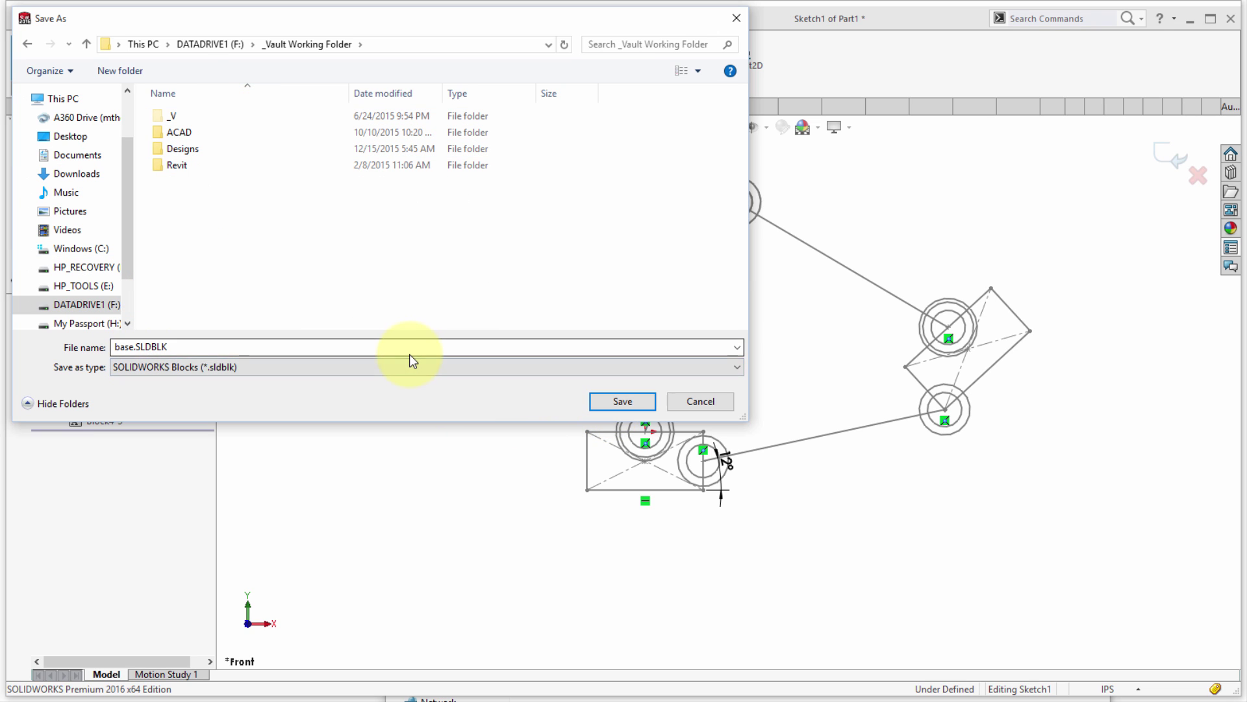
left_click(623, 400)
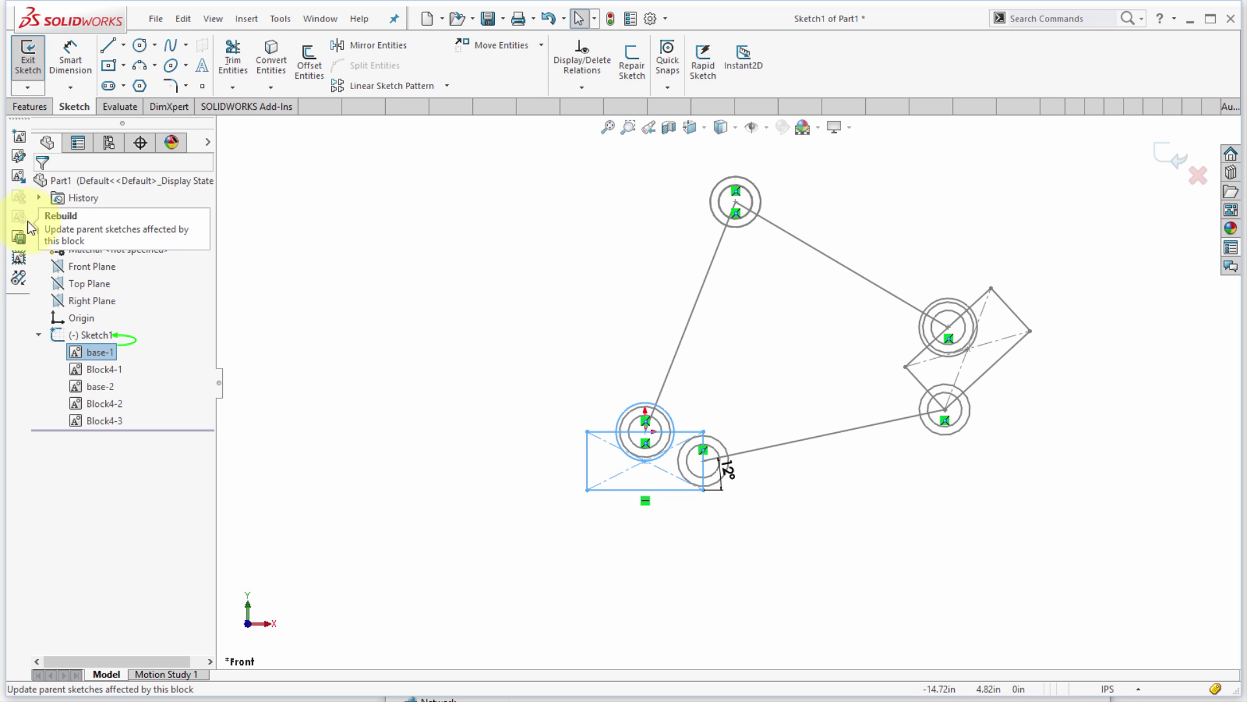
Start Insert Block on Sketch1, cancelling the file browse so Block2, base and Block4 remain listed
left_click(94, 334)
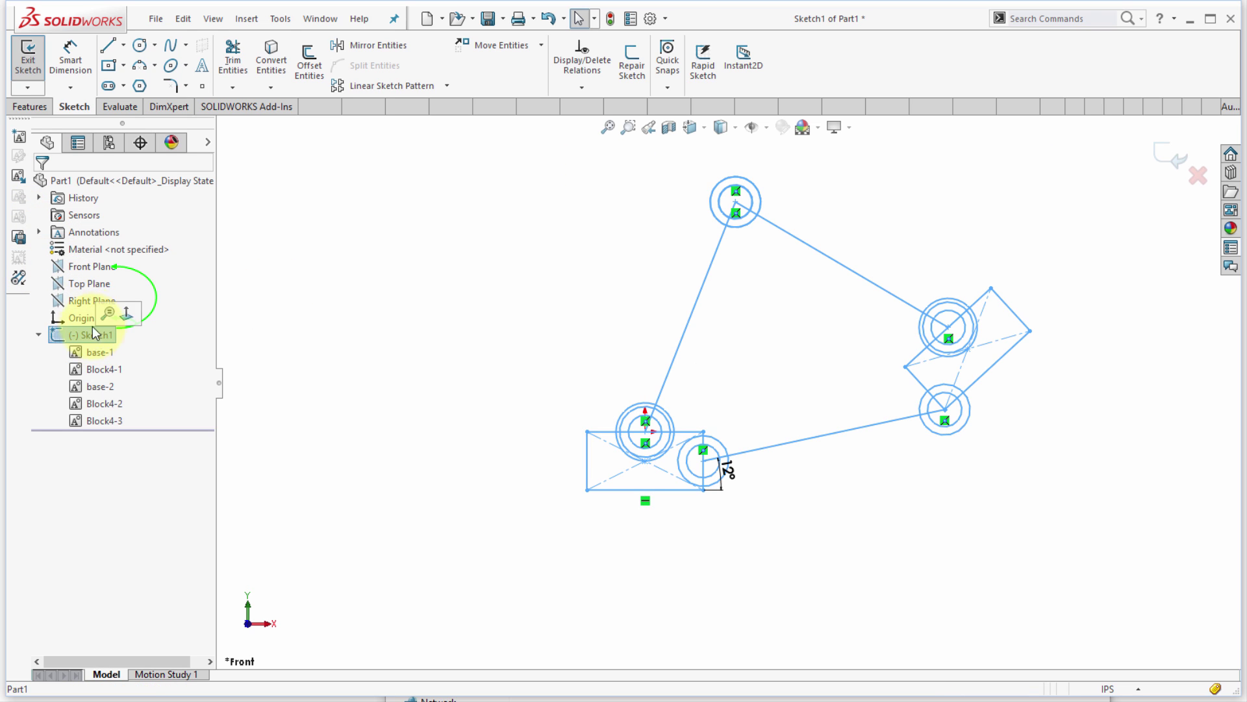
left_click(22, 181)
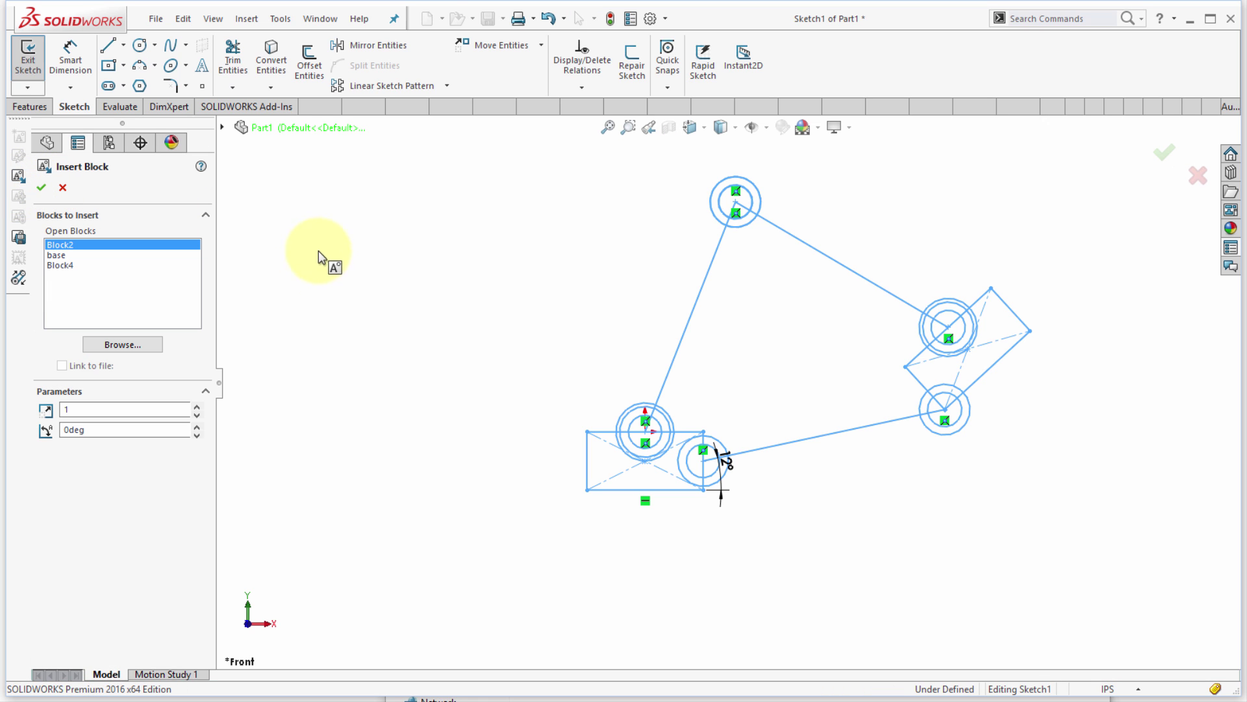
left_click(124, 346)
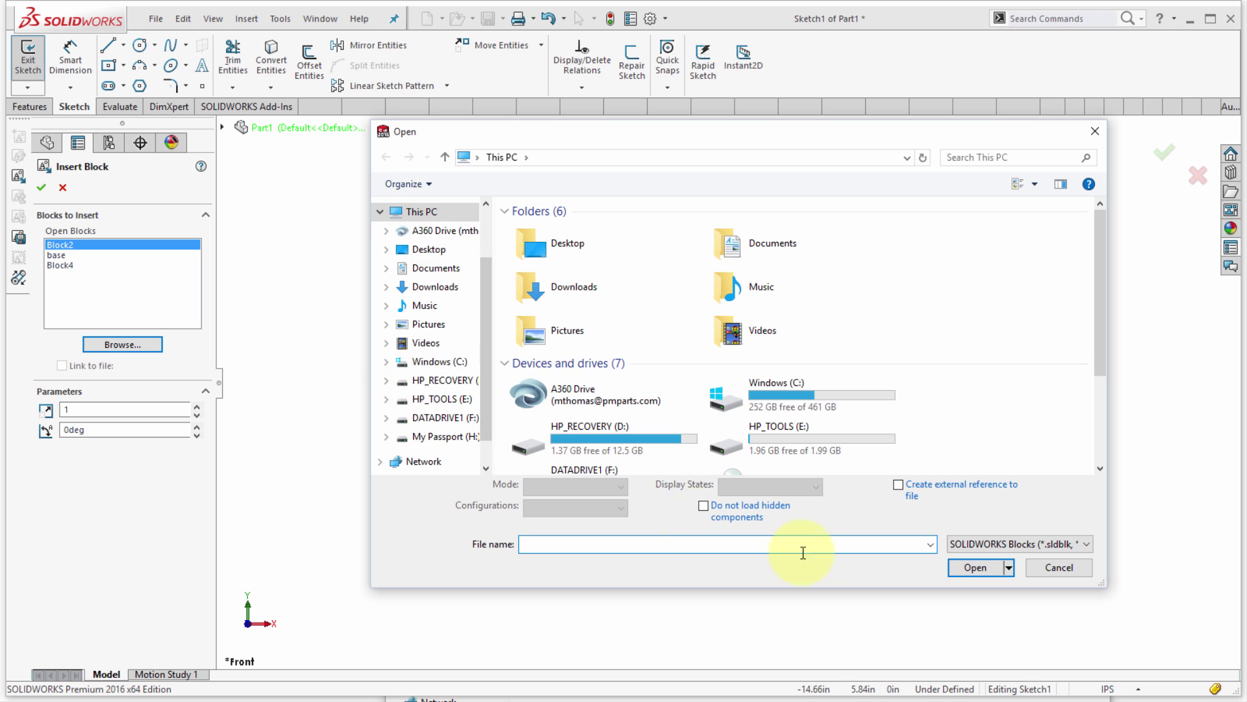
left_click(1056, 569)
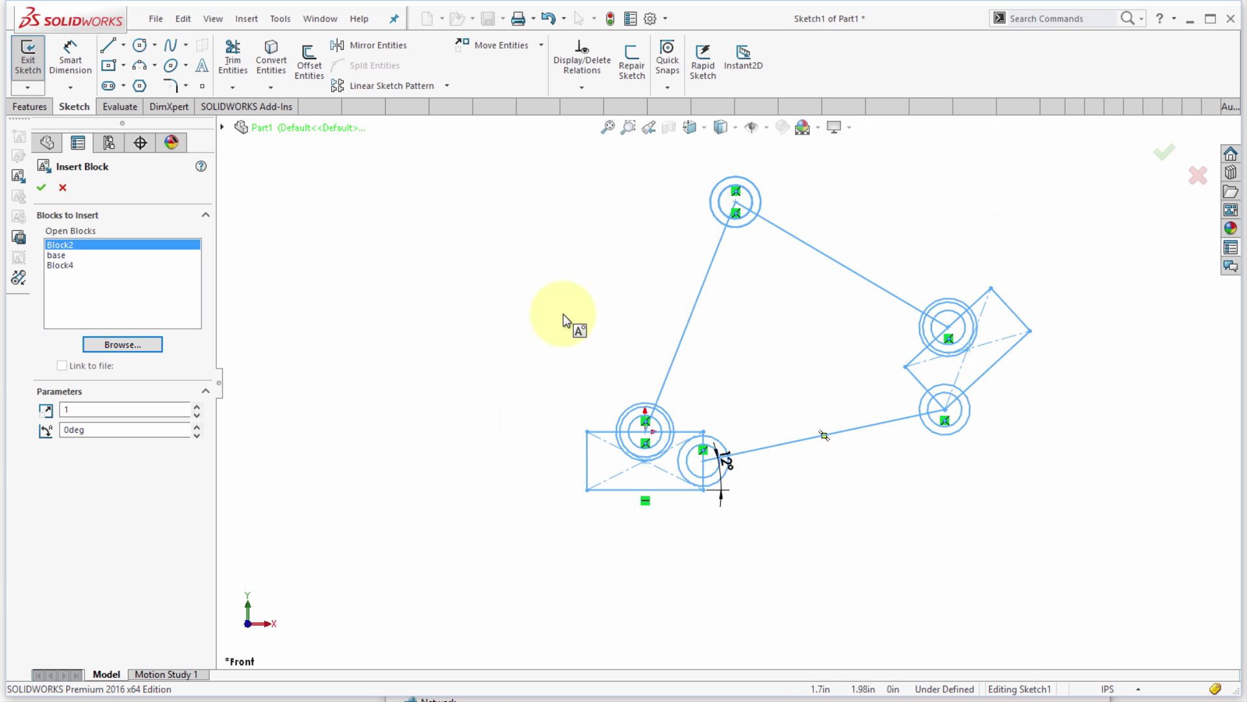